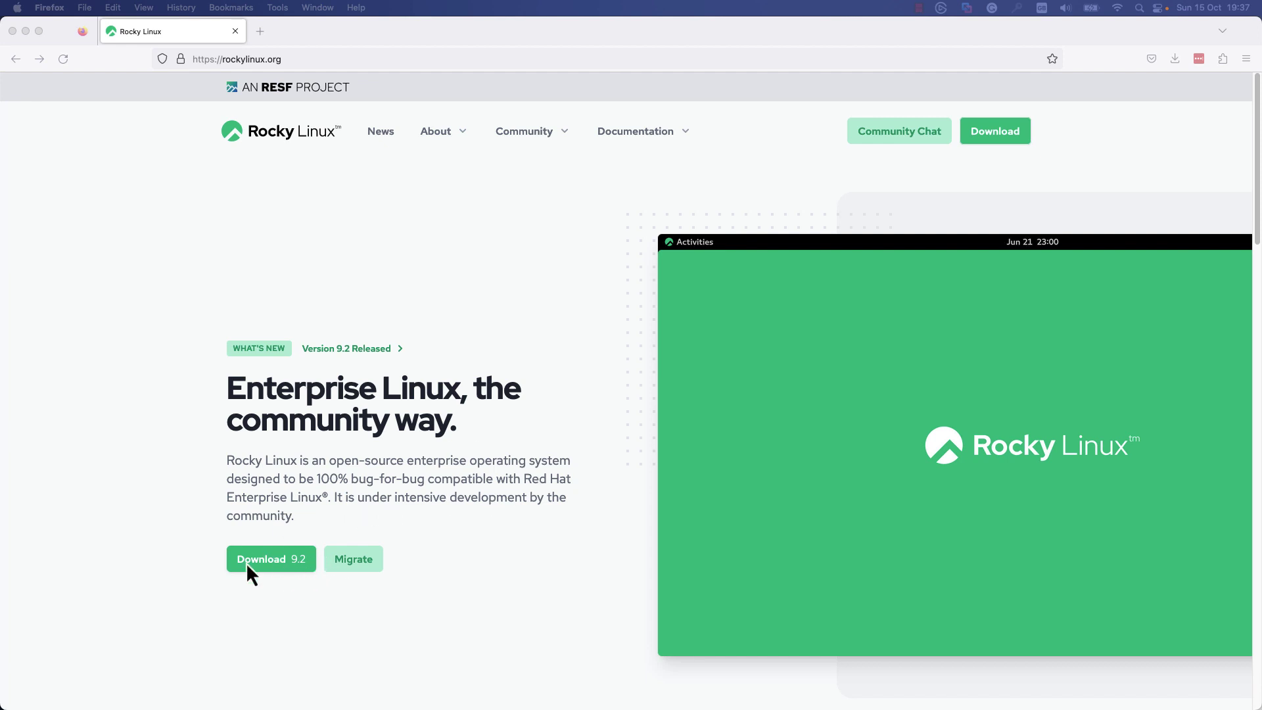
- Open the Rocky Linux 9.2 download page using the home page's green 'Download 9.2' button
click(292, 565)
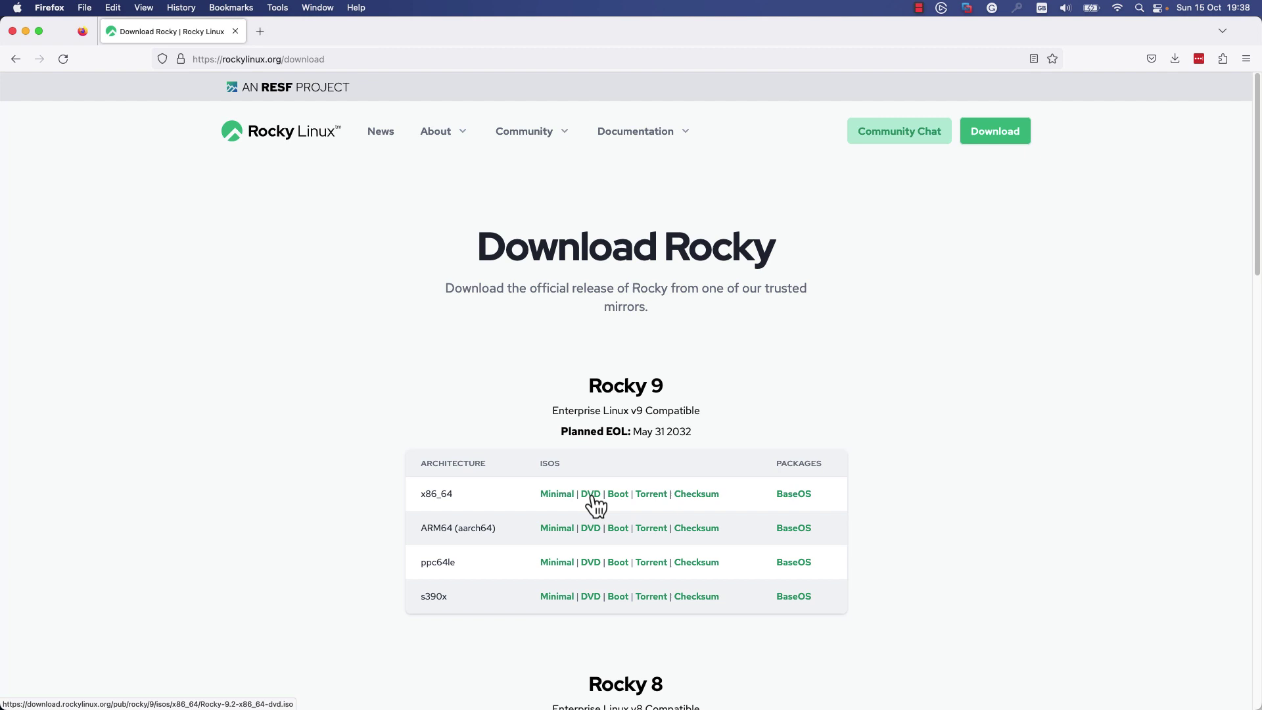
- Cancel the duplicate x86_64 DVD download (dvd(1).iso), keeping the completed 8.8 GB ISO
click(591, 495)
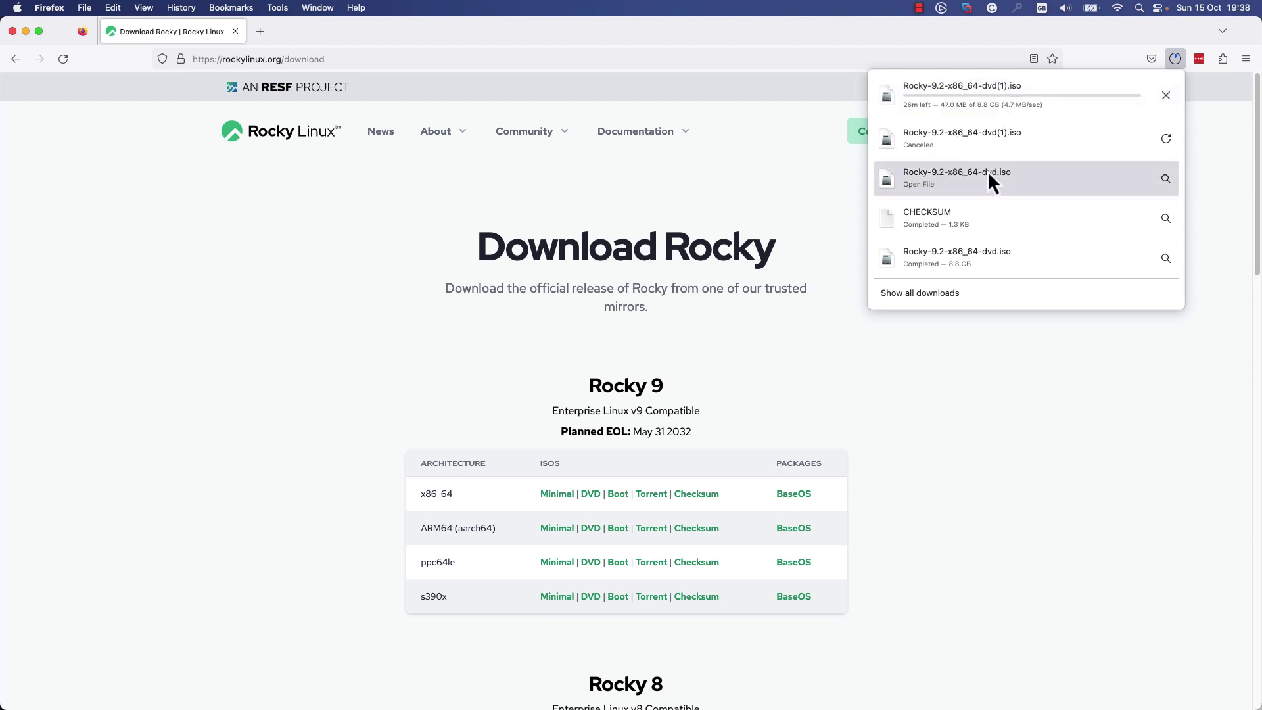
click(1165, 96)
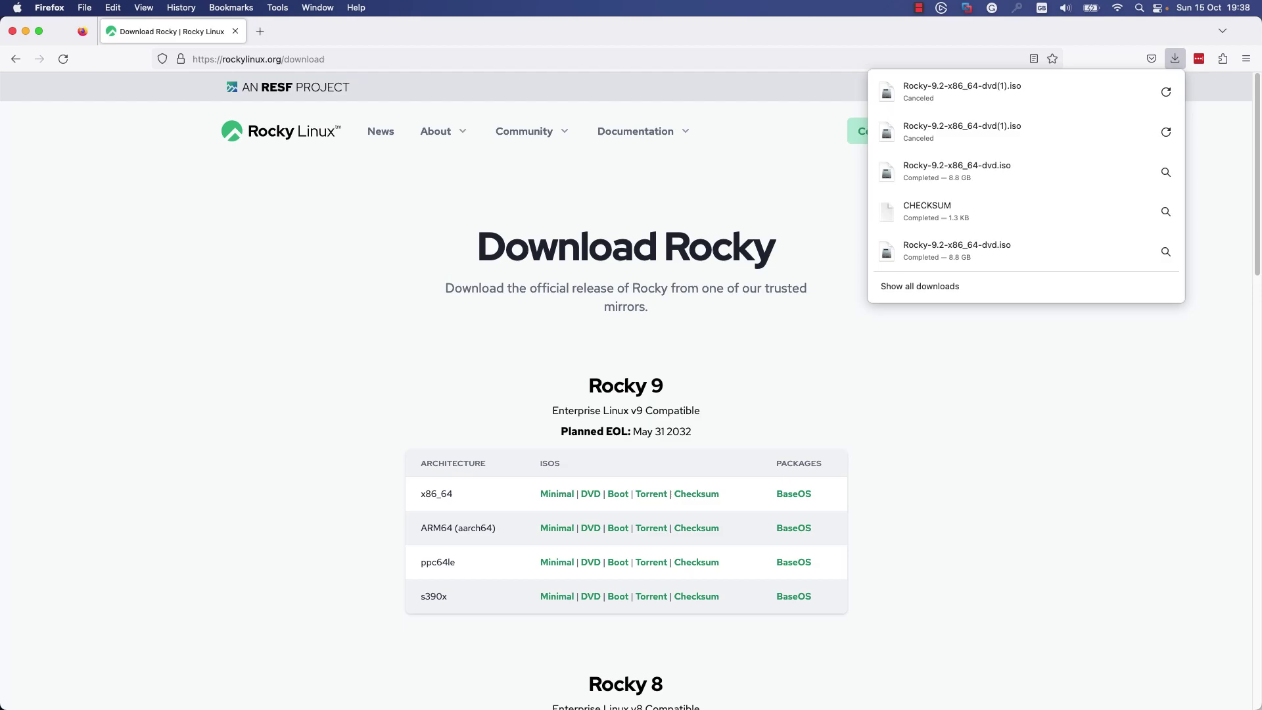
- Highlight the -a 256 option and the Rocky-9.2-x86_64-dvd.iso file name in the shasum command
key(super+Tab)
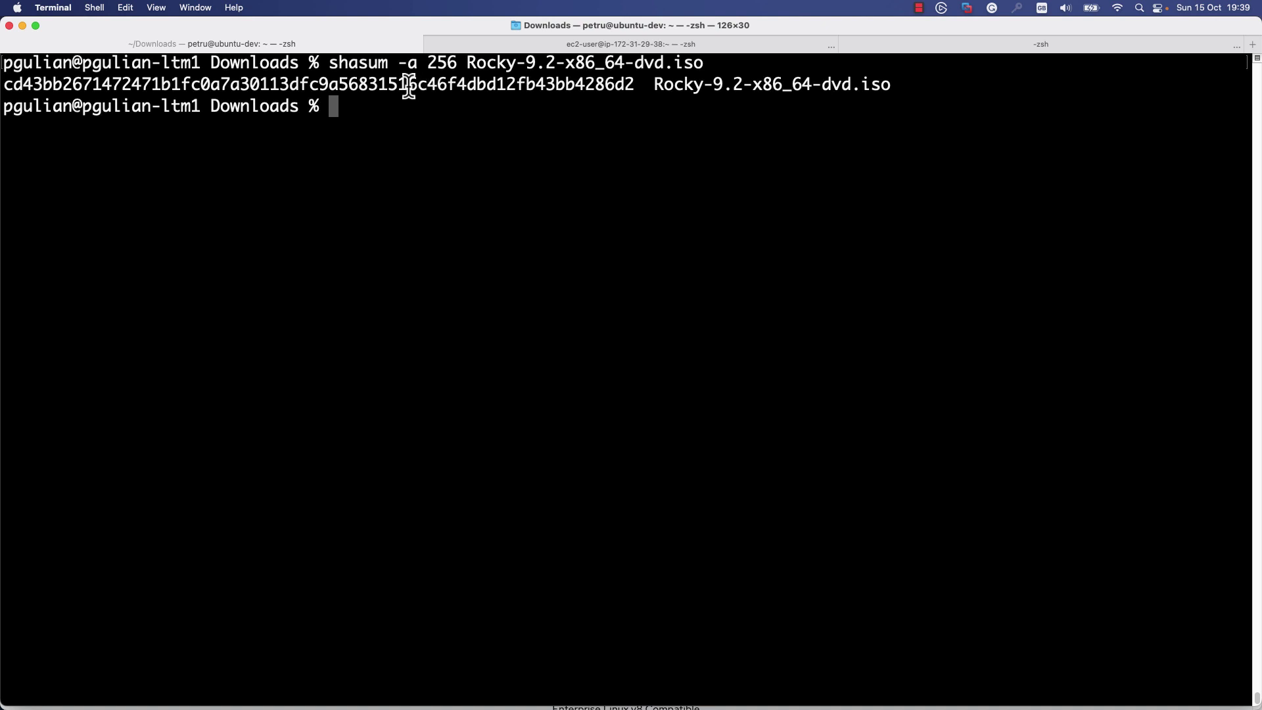
drag(398, 62, 459, 64)
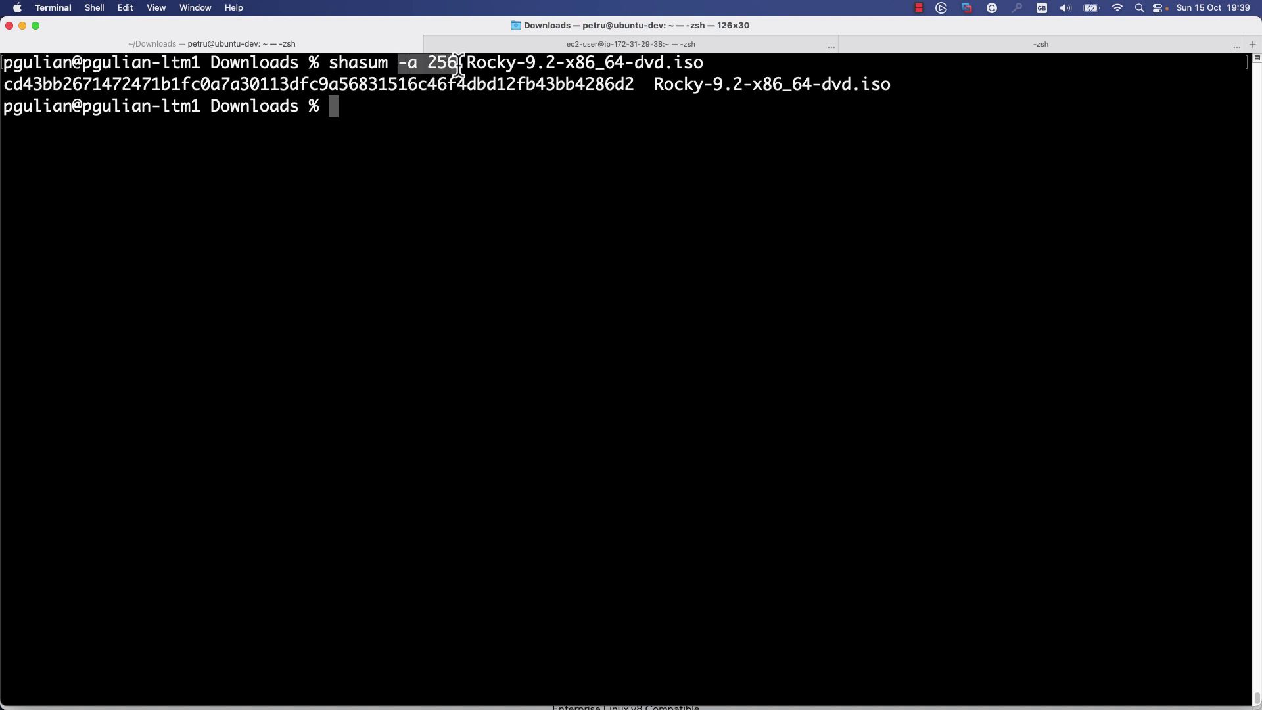
click(444, 63)
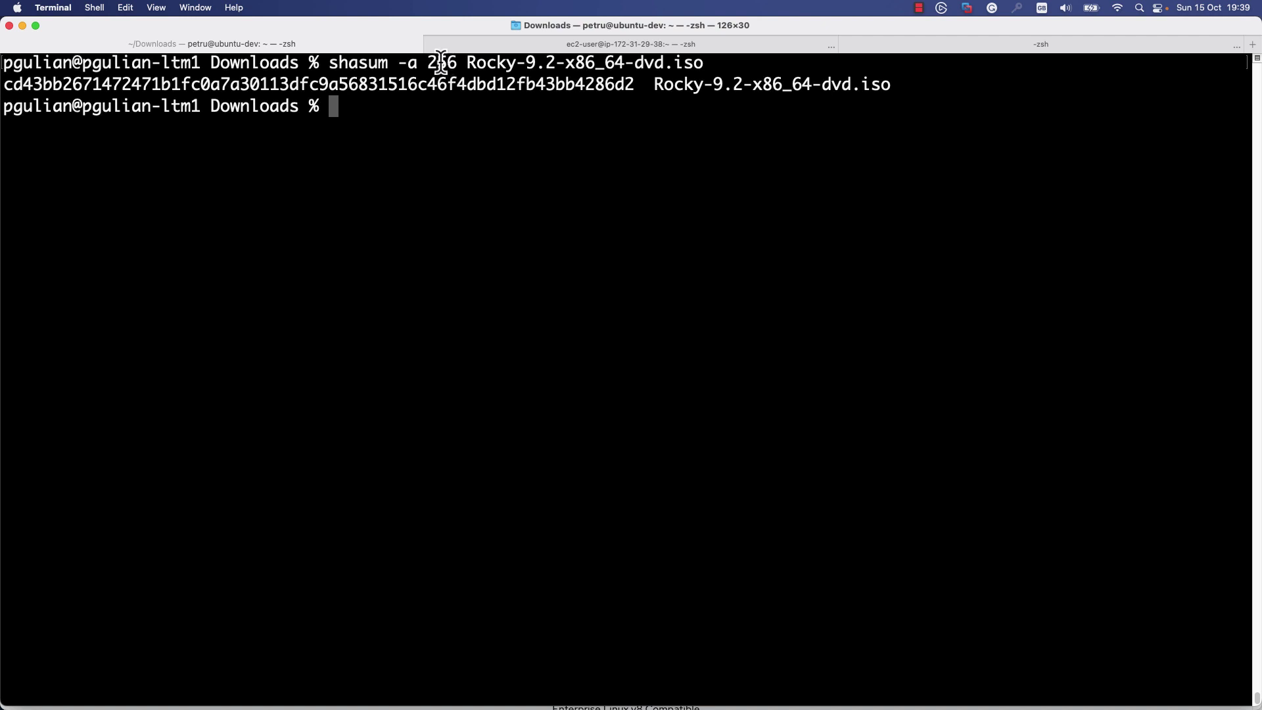
drag(466, 63, 711, 65)
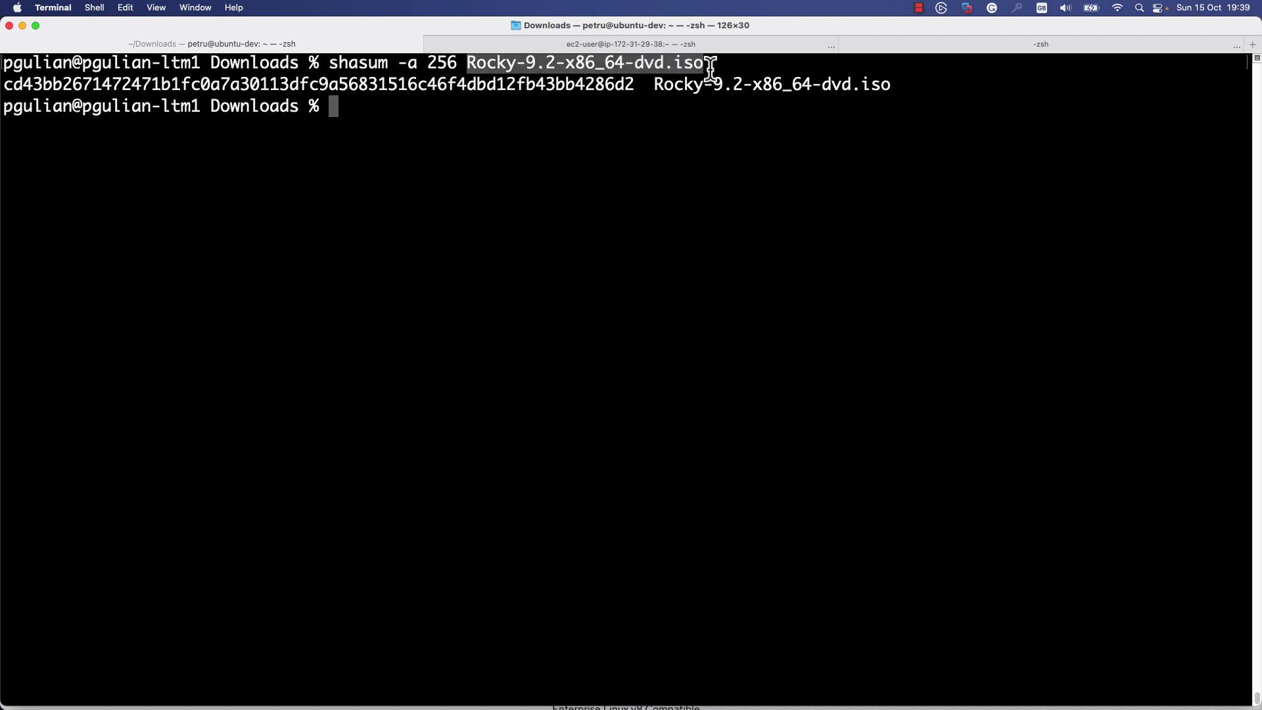
click(706, 64)
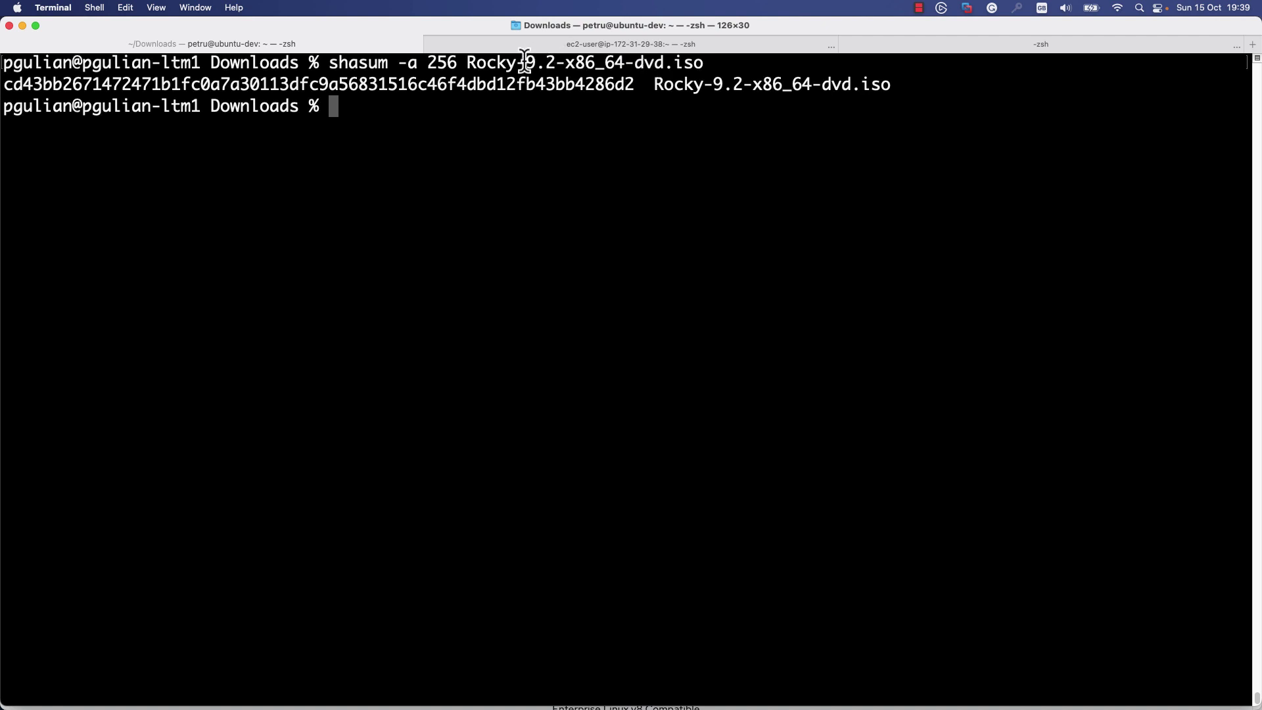
- Select and copy the full computed SHA-256 hash, then start a search in the CHECKSUM document
drag(3, 84, 336, 77)
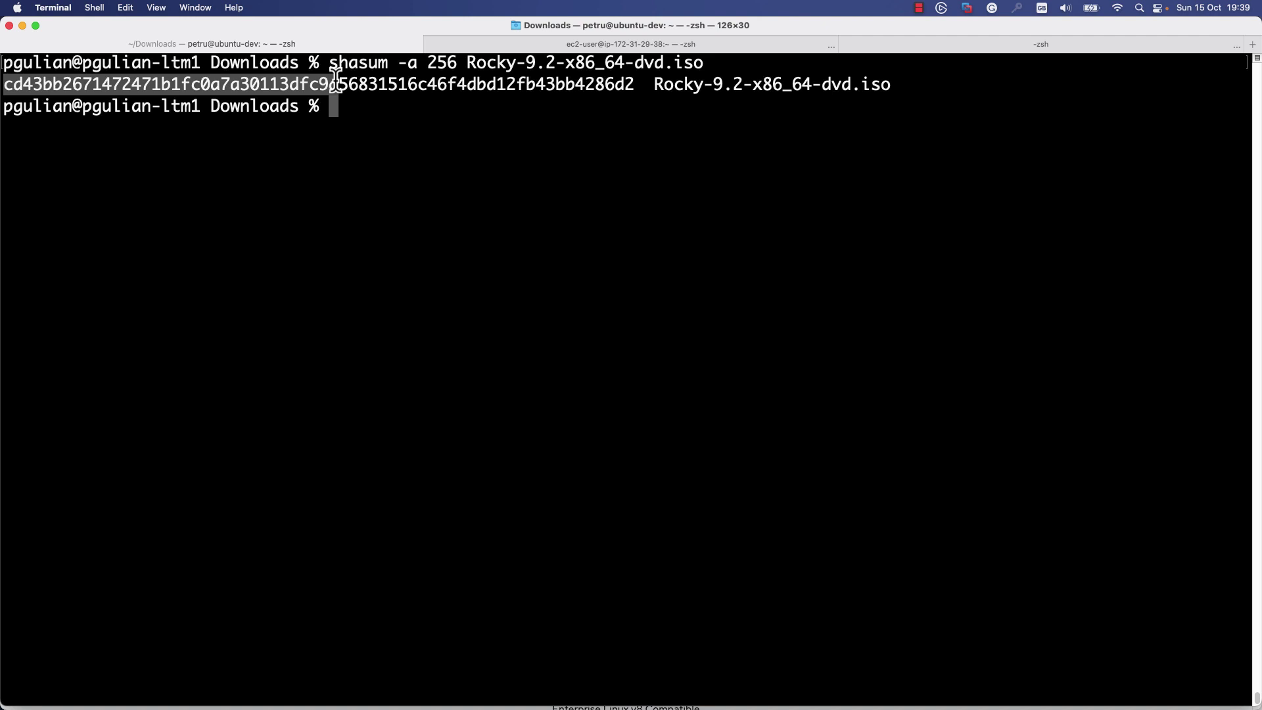
drag(336, 77, 633, 84)
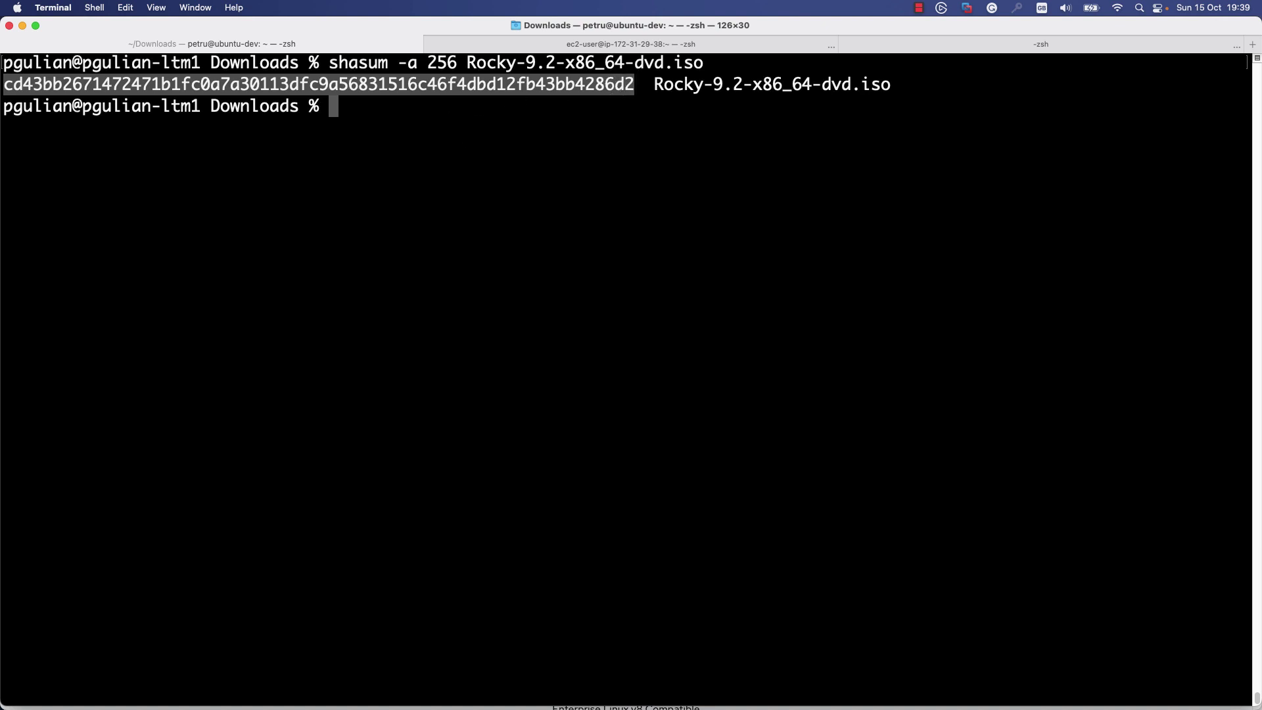
key(super+Tab)
key(super+f)
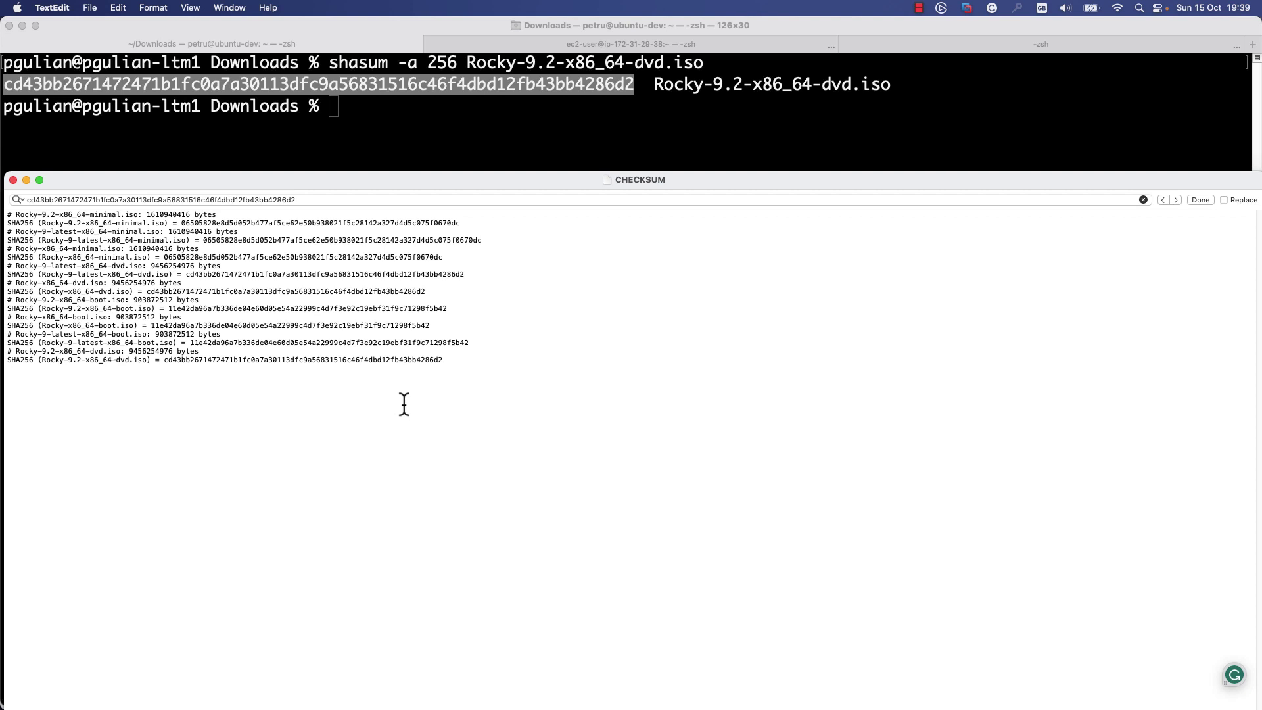
- Search the CHECKSUM file for the copied hash, confirming it matches the DVD ISO entry
key(Return)
key(Return)
key(Return)
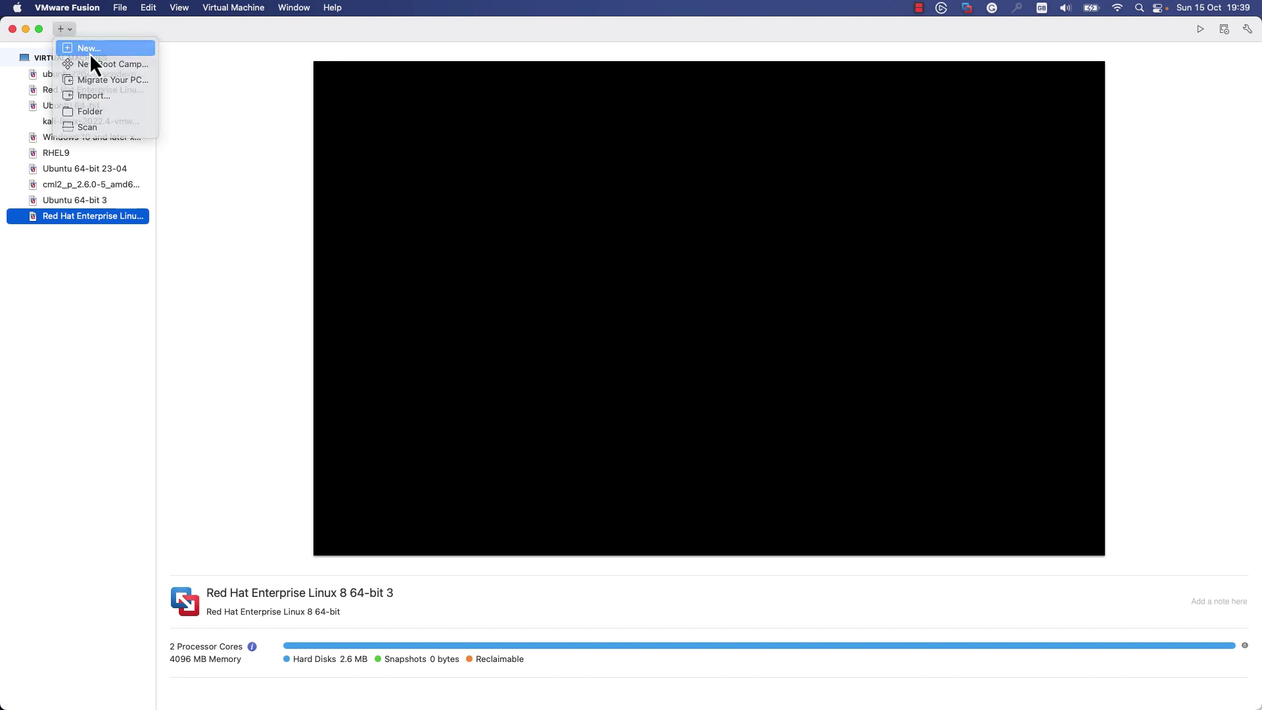
- Create a custom virtual machine with Linux > Red Hat Enterprise Linux 8 64-bit as guest OS
click(89, 50)
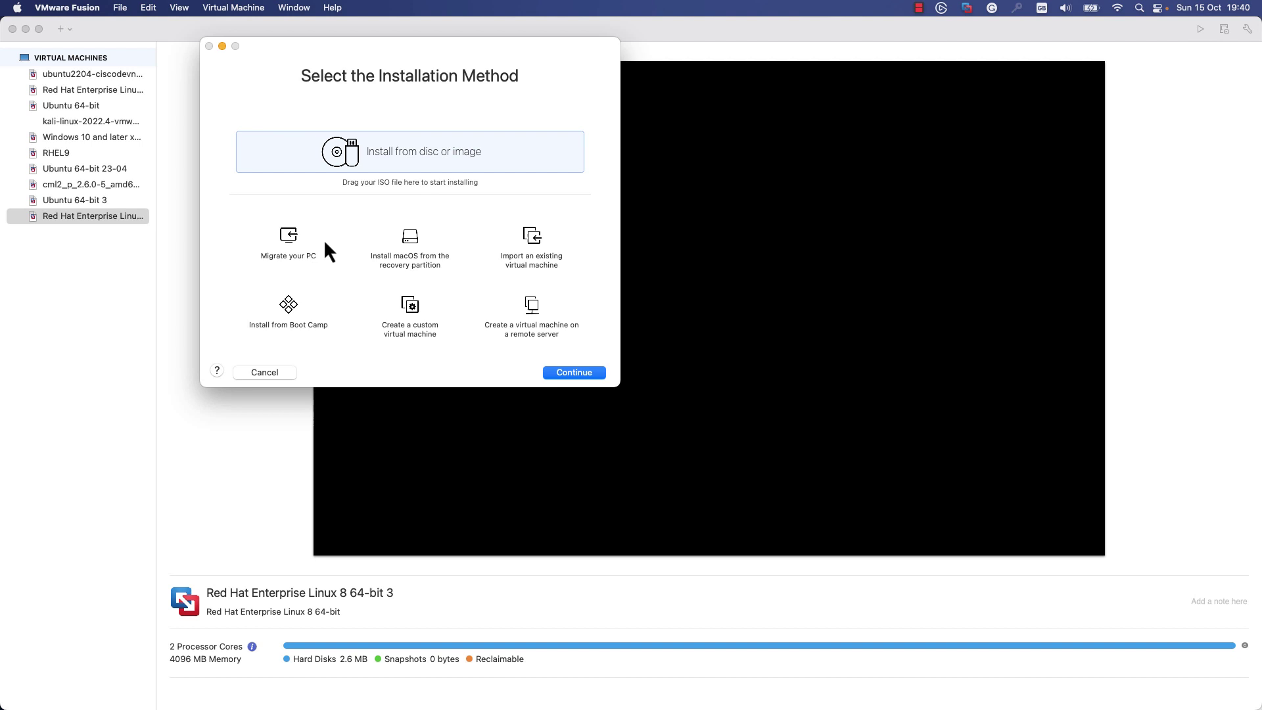
click(425, 333)
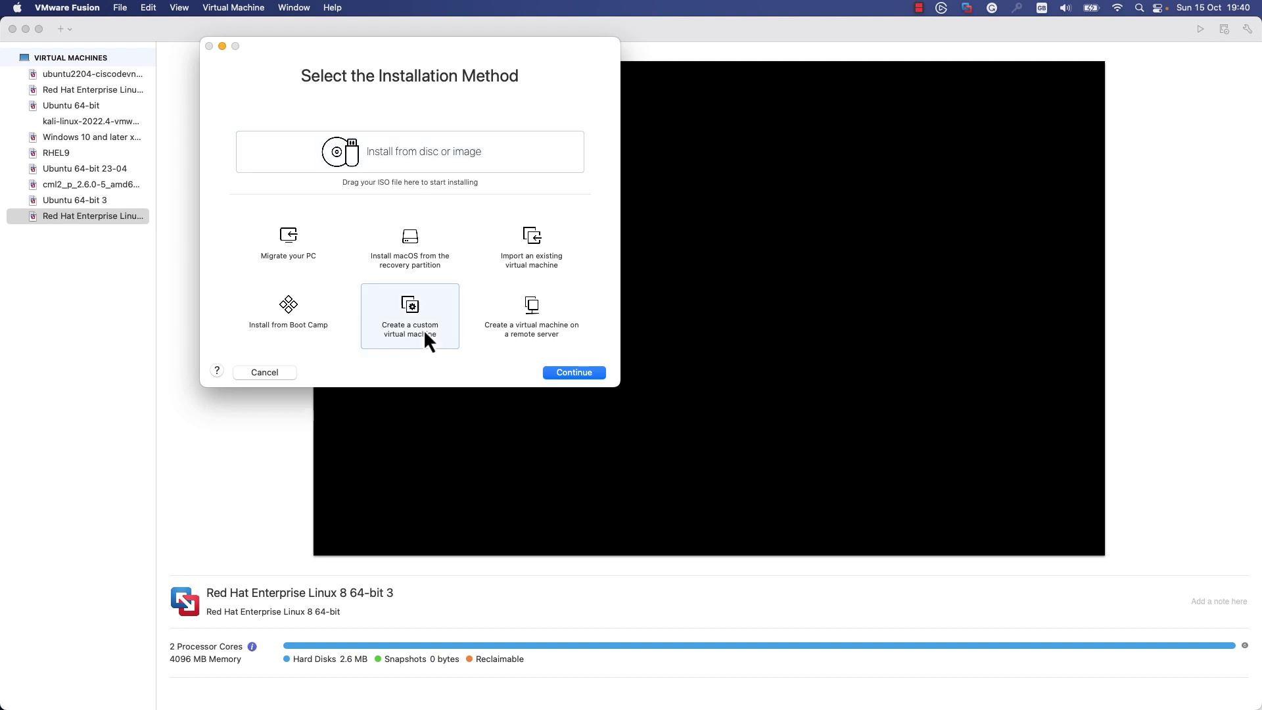
click(567, 375)
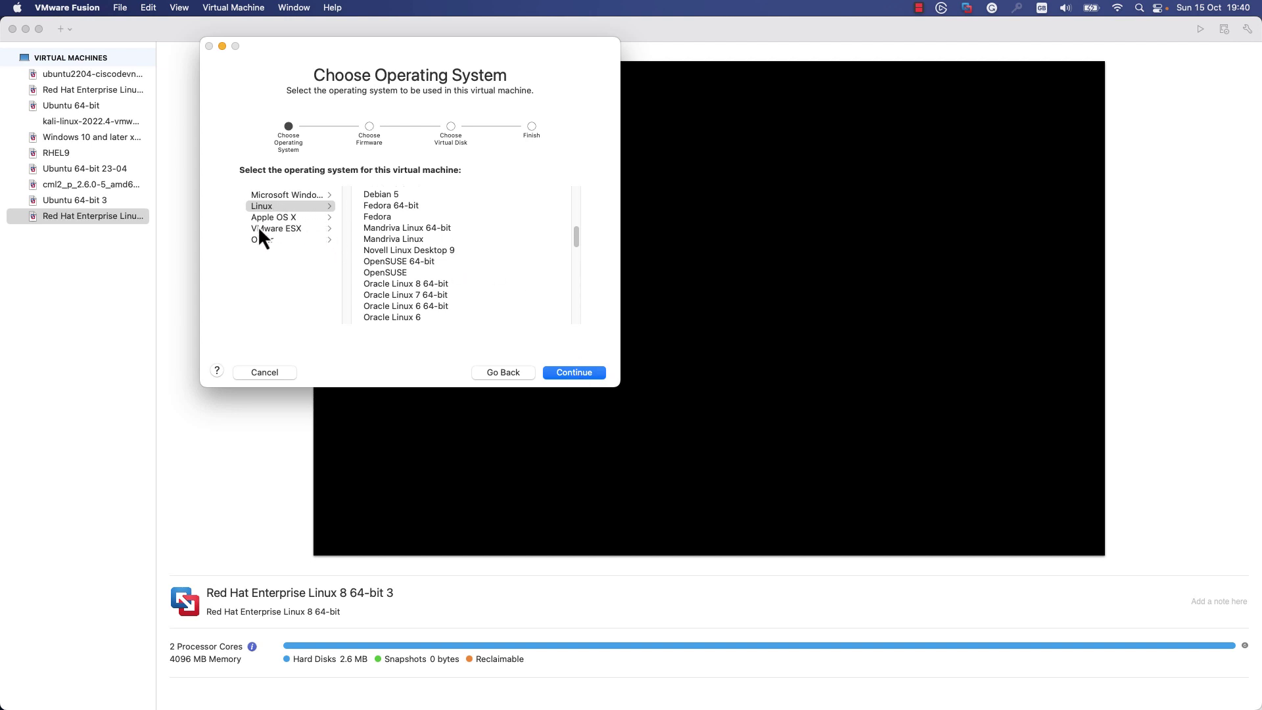
click(267, 208)
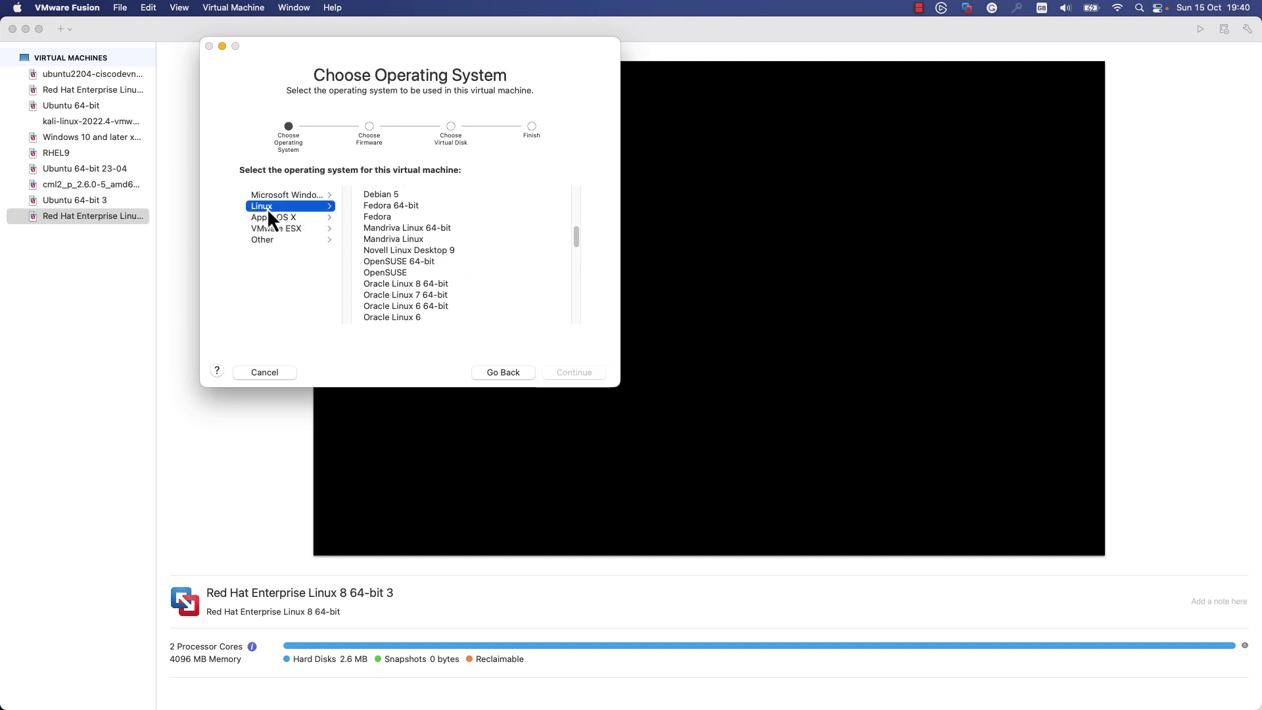
scroll(469, 311, down, 5)
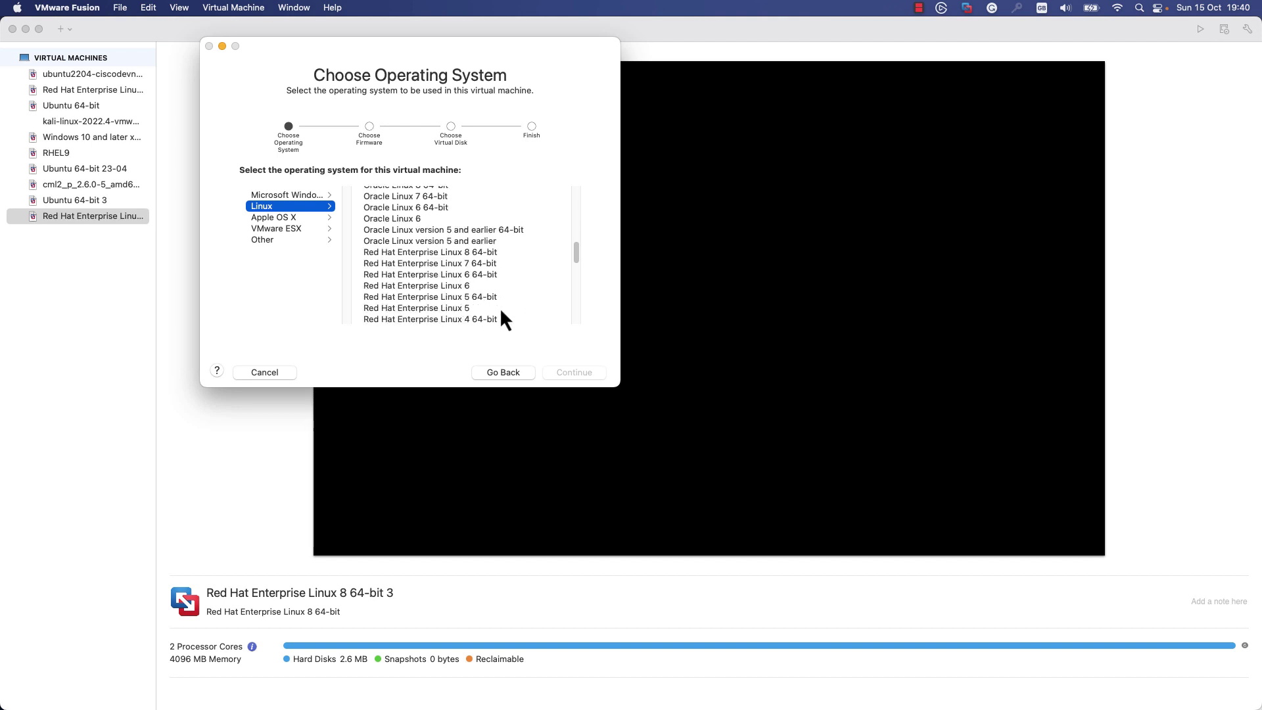
scroll(492, 314, down, 2)
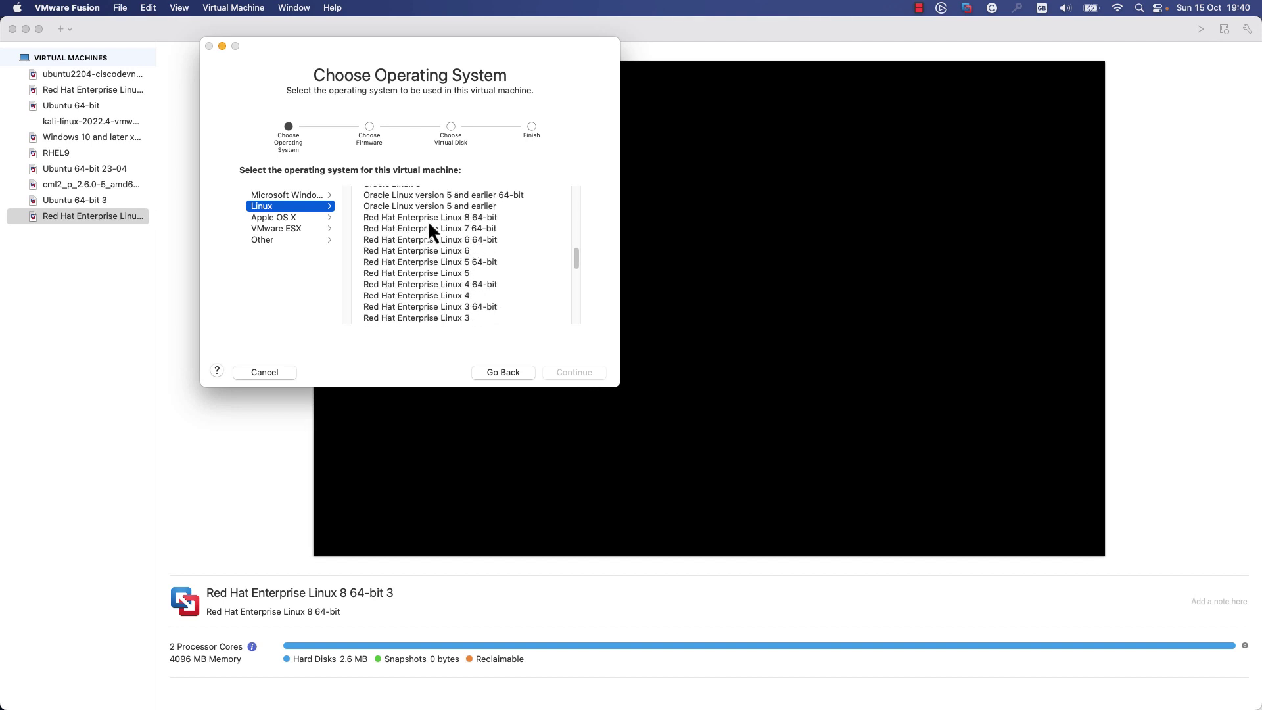
scroll(446, 262, down, 3)
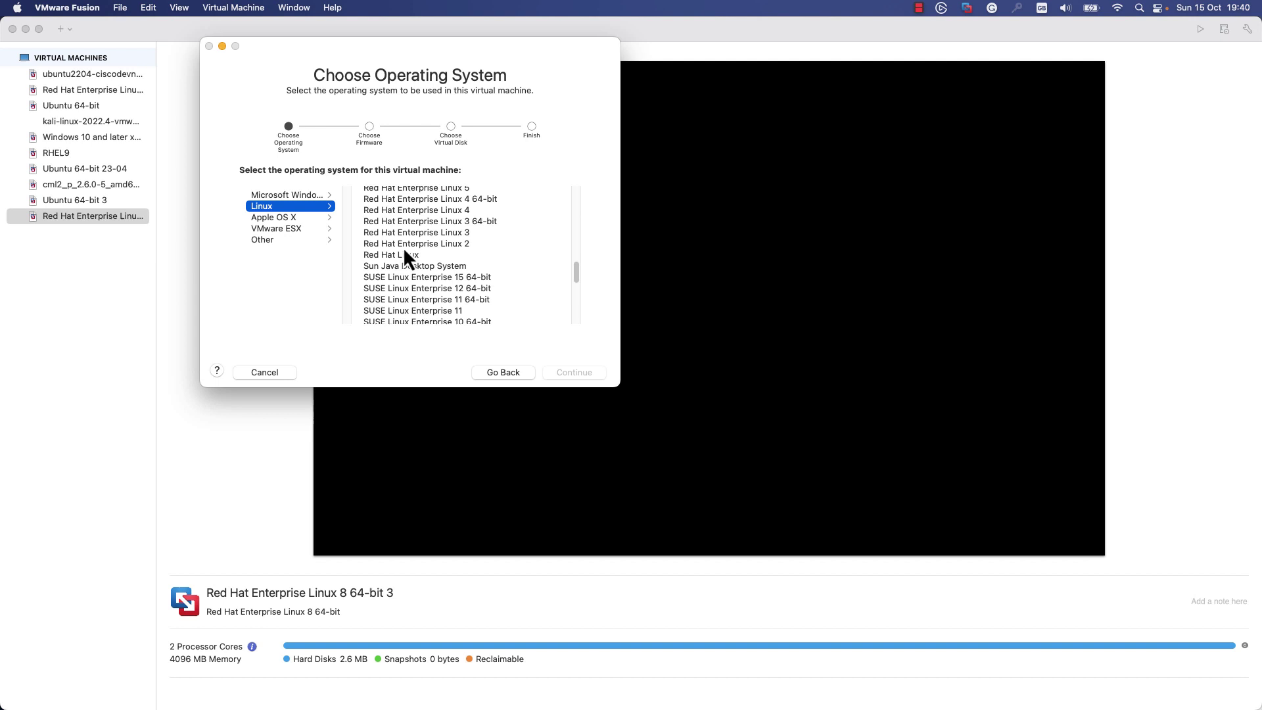
scroll(401, 296, up, 5)
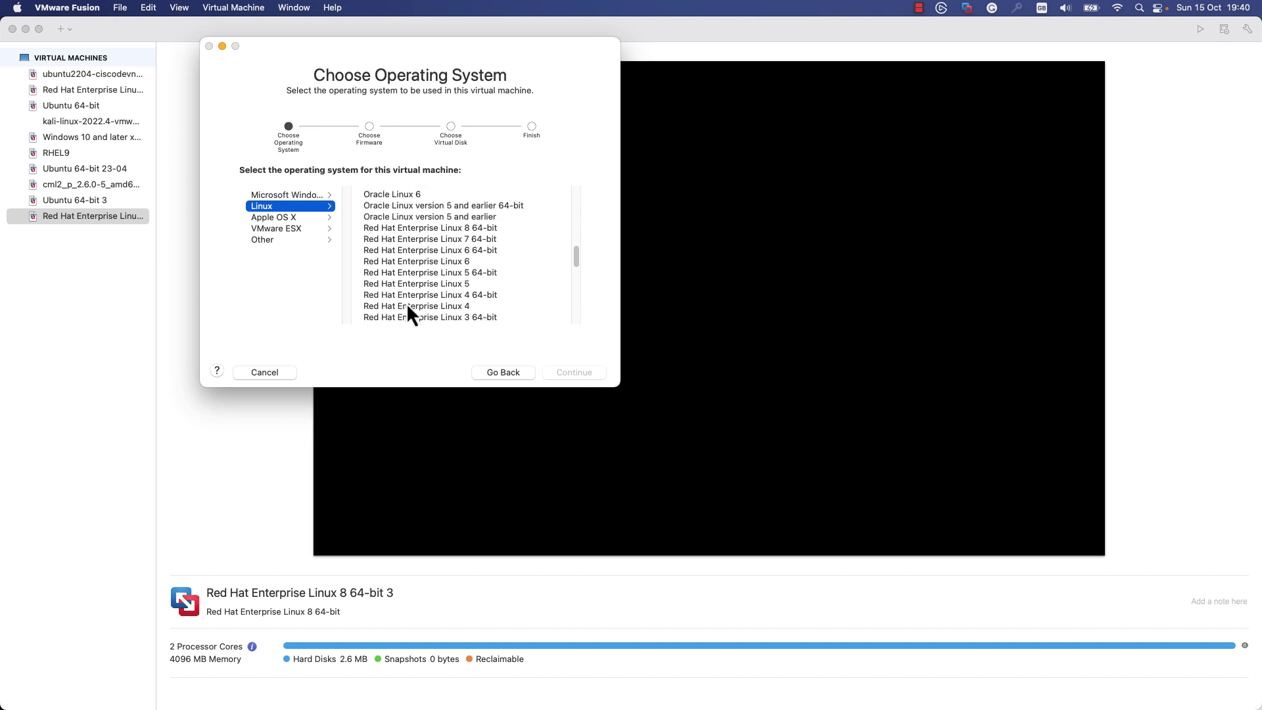
click(409, 279)
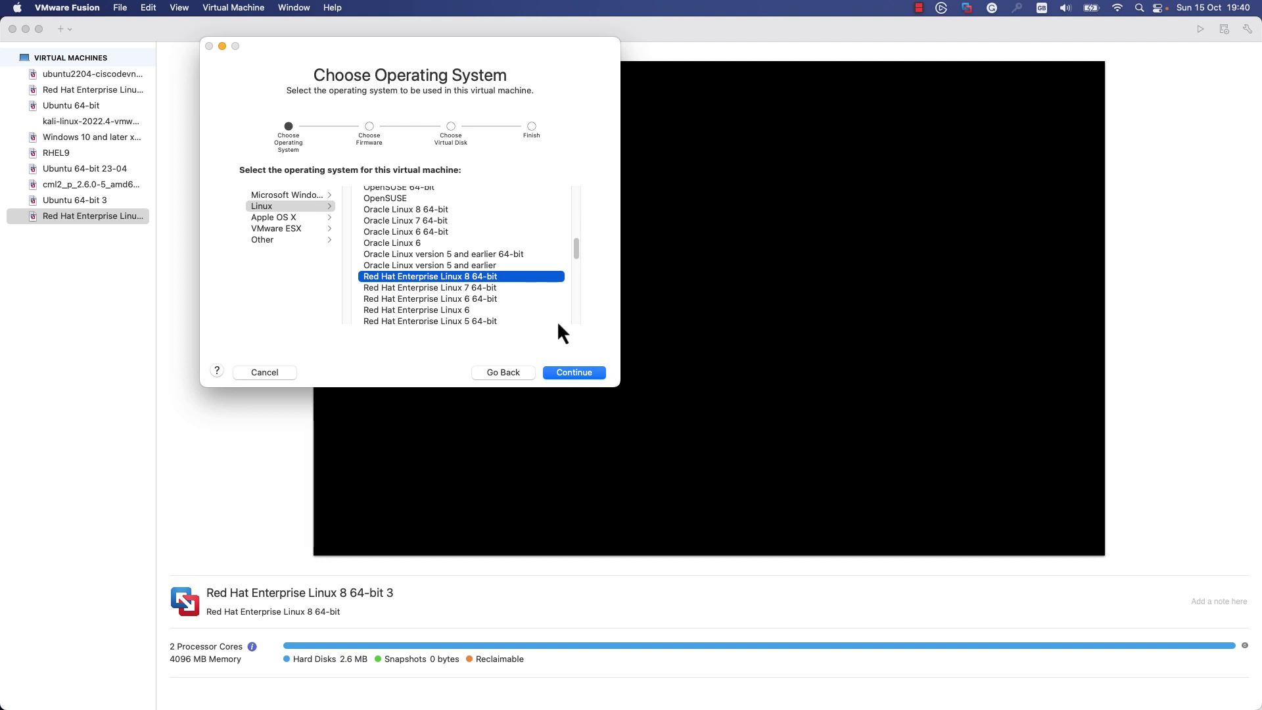
click(578, 374)
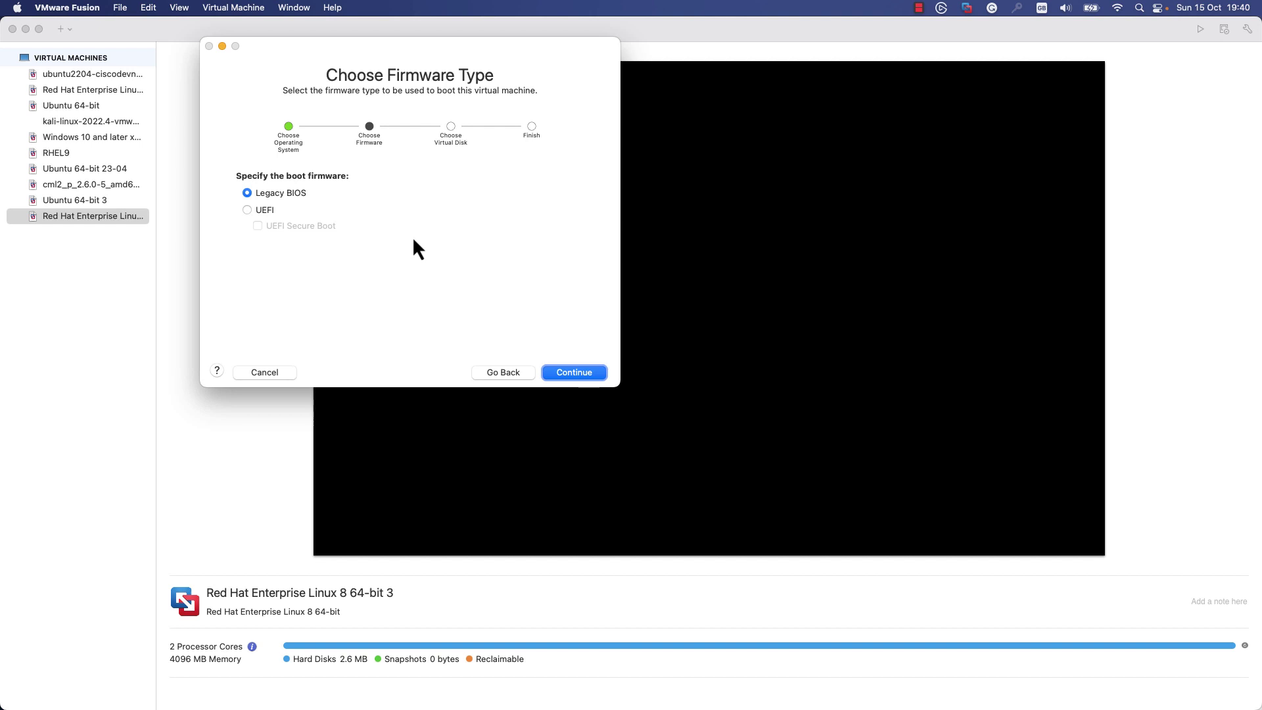
- Keep Legacy BIOS firmware and a new 20 GB virtual disk, reaching the Finish summary
click(567, 375)
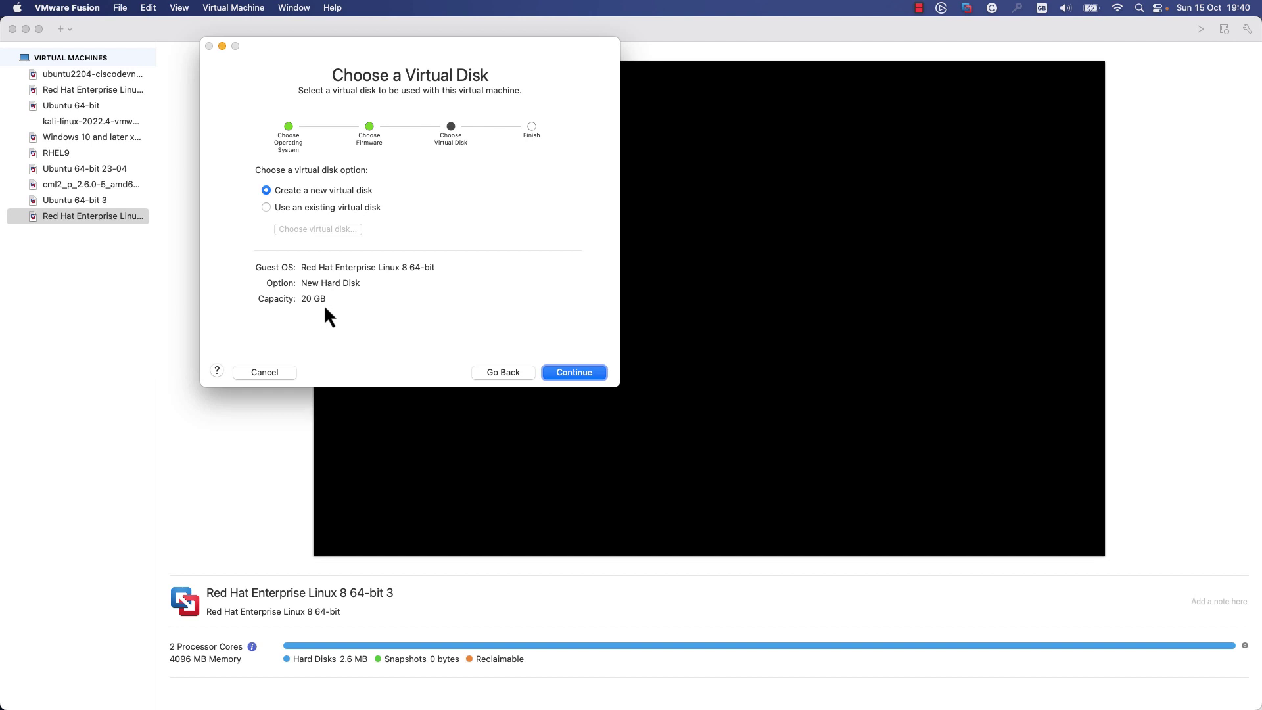
click(577, 373)
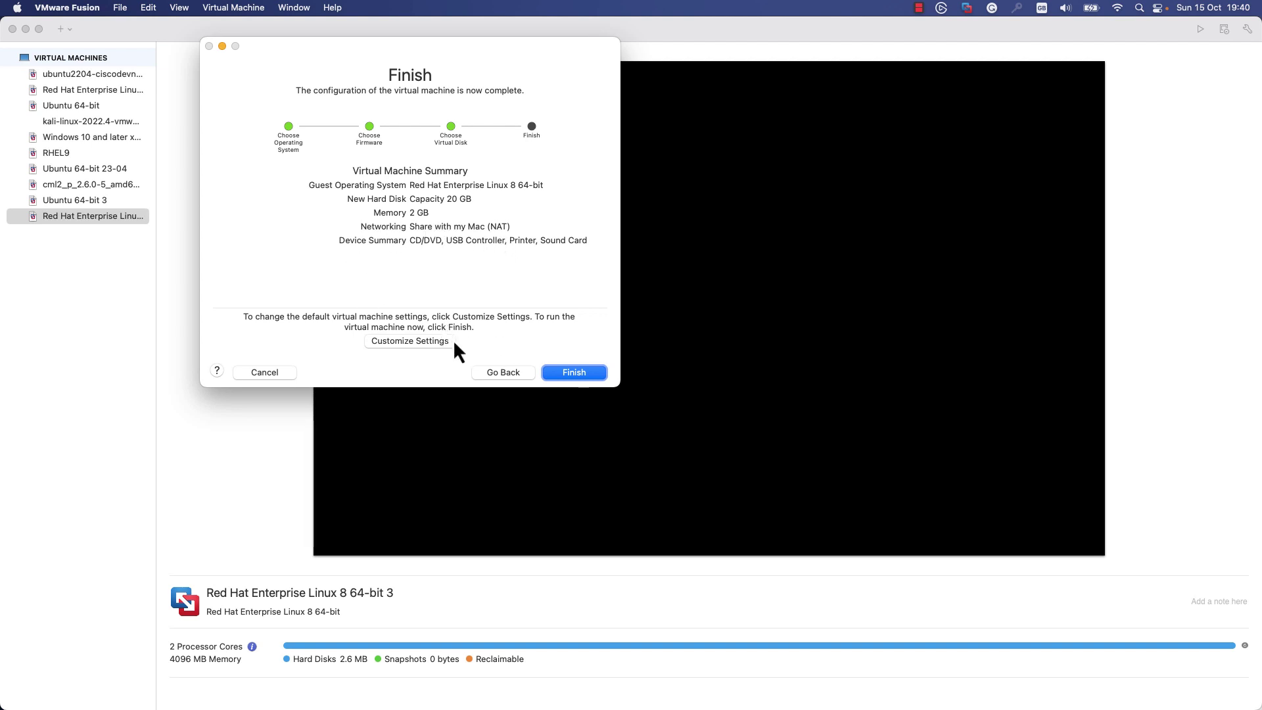
- Save the VM as 'Red Hat Enterprise Linux 8 64-bit 4' through Customize Settings
click(424, 344)
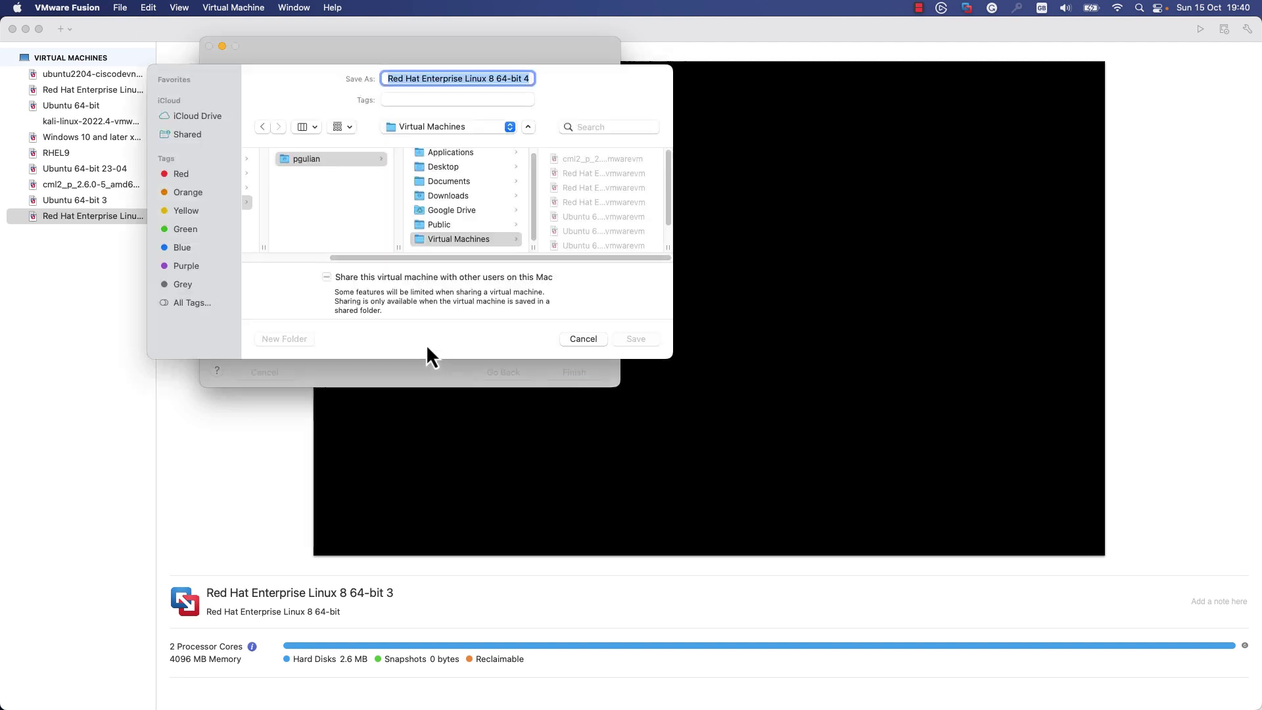
click(631, 342)
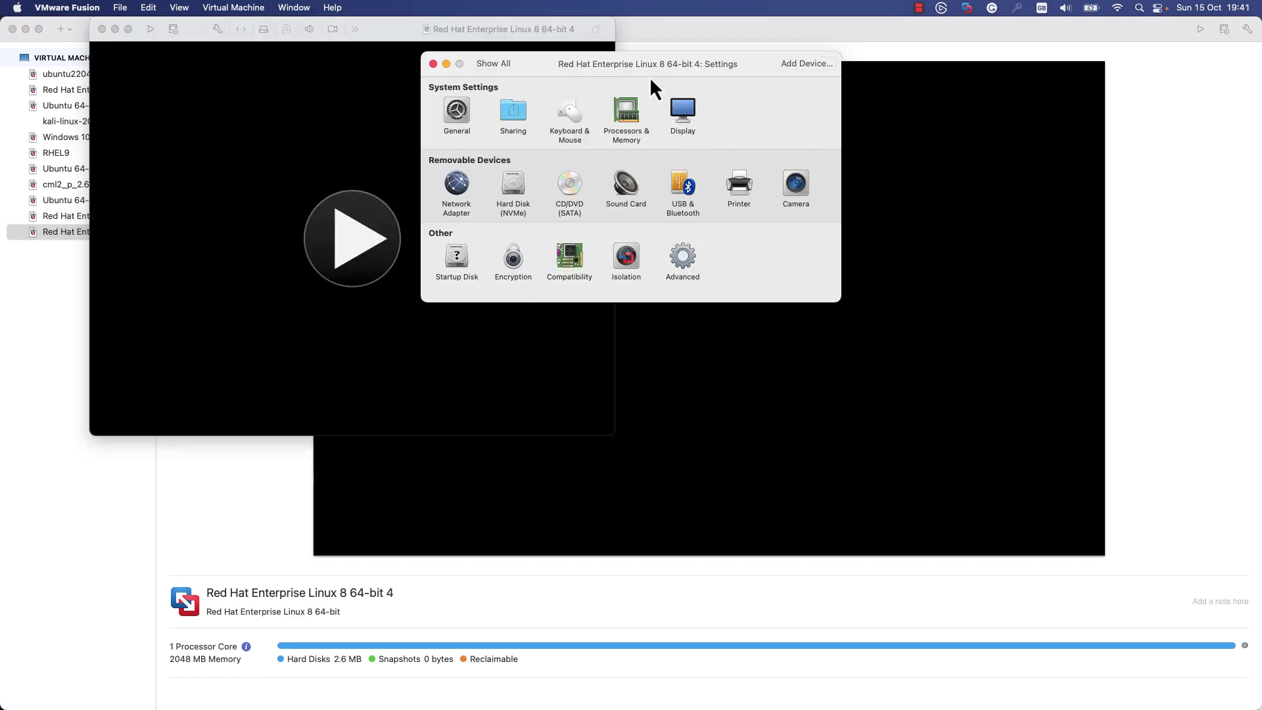
drag(650, 79, 855, 90)
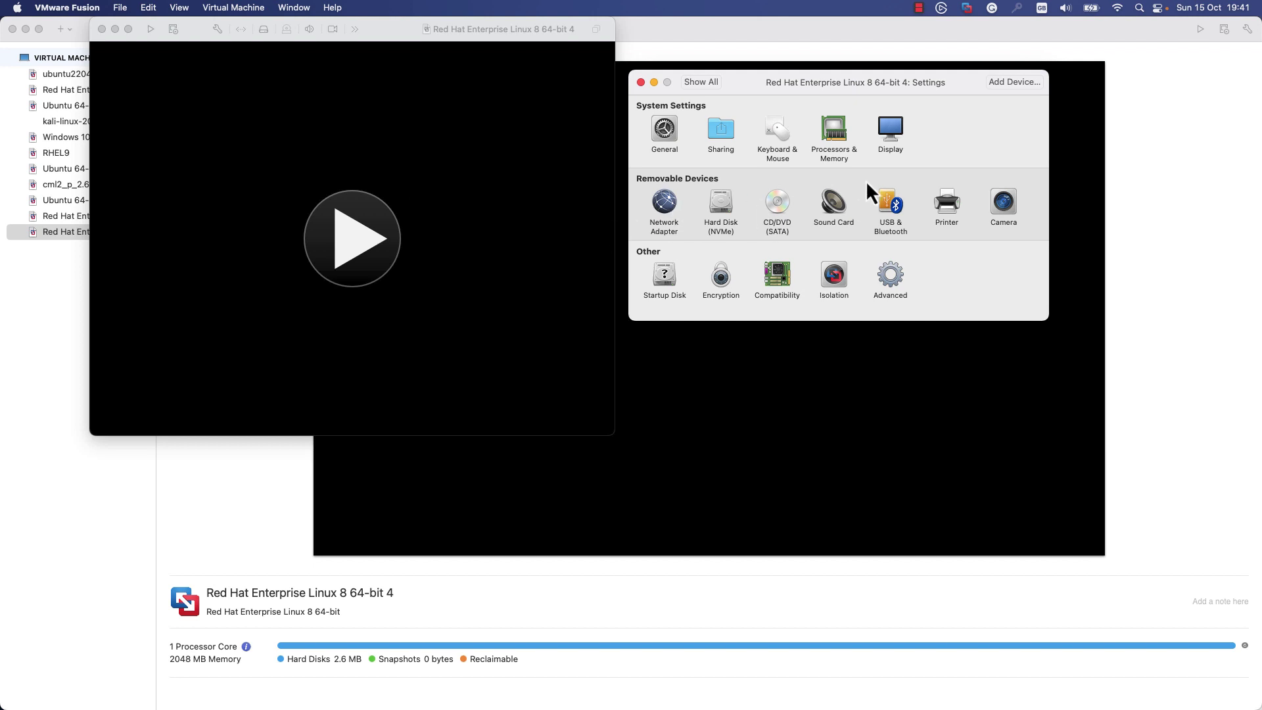
- Give the VM 2 processor cores and 4096 MB of memory
click(835, 155)
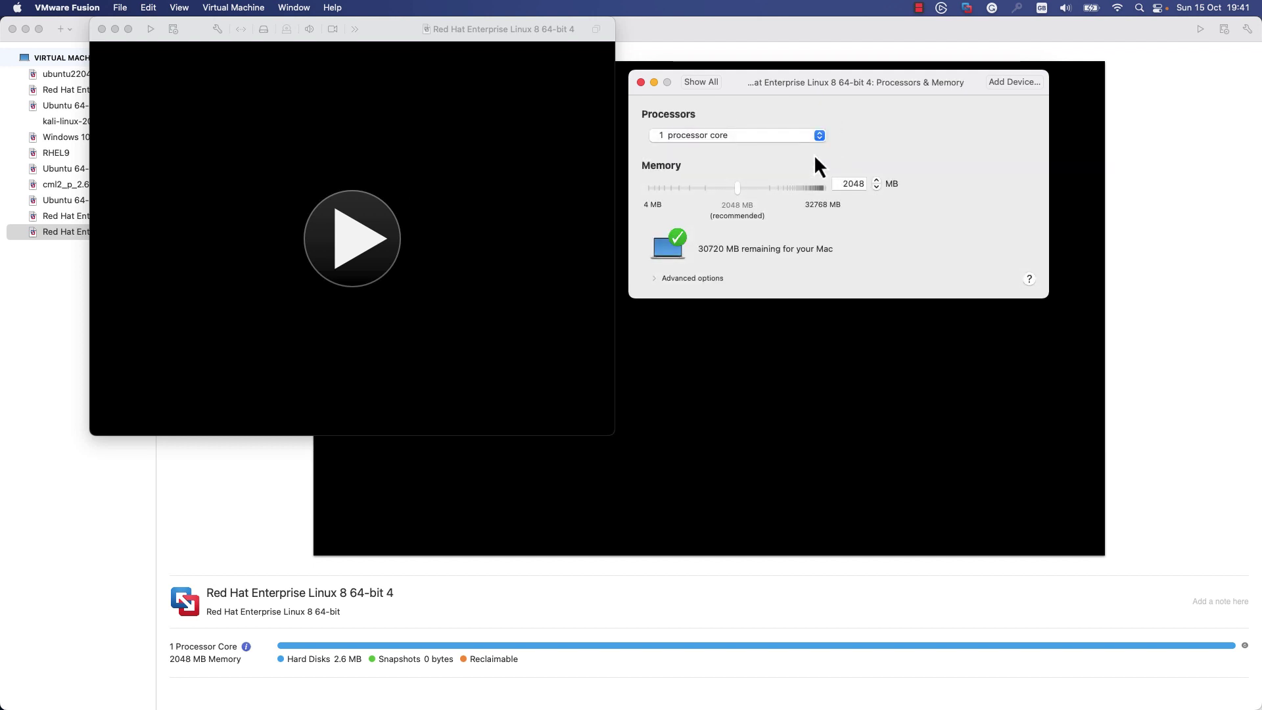
click(783, 137)
click(736, 154)
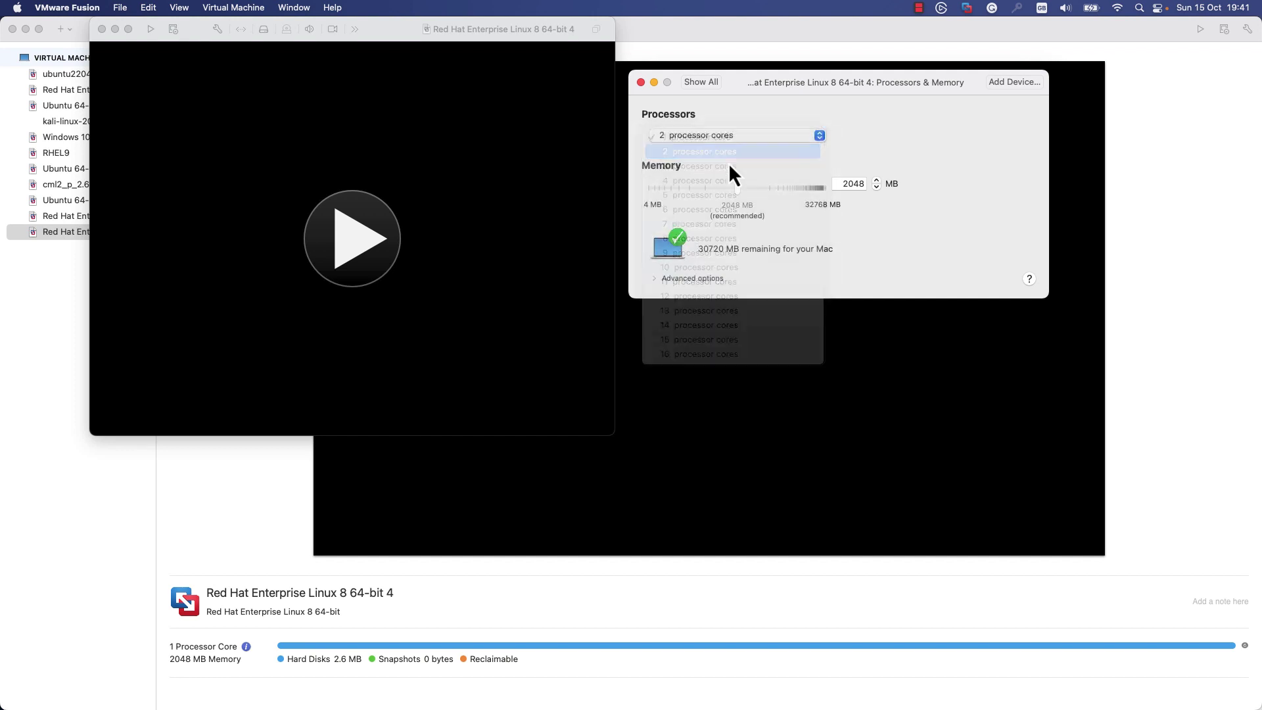
double_click(853, 184)
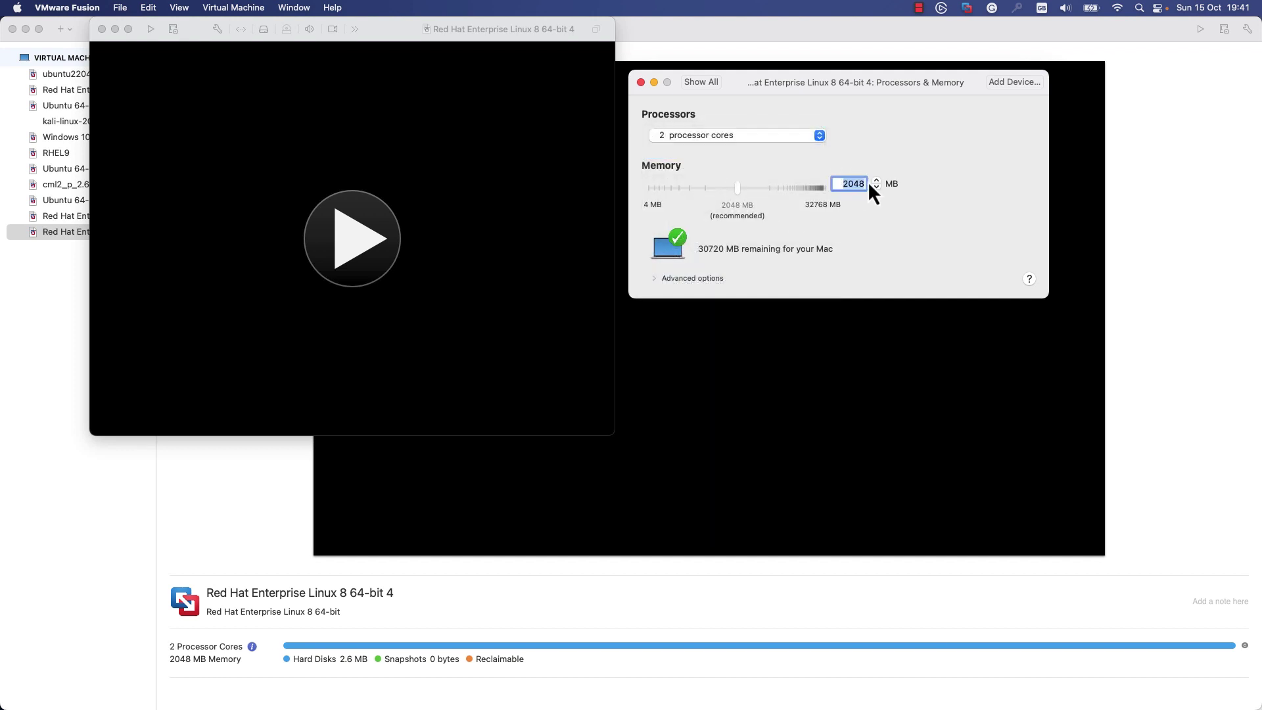
text(4096)
key(Return)
- Connect the CD/DVD drive and attach the Rocky-9.2-x86_64-dvd.iso disc image
click(692, 82)
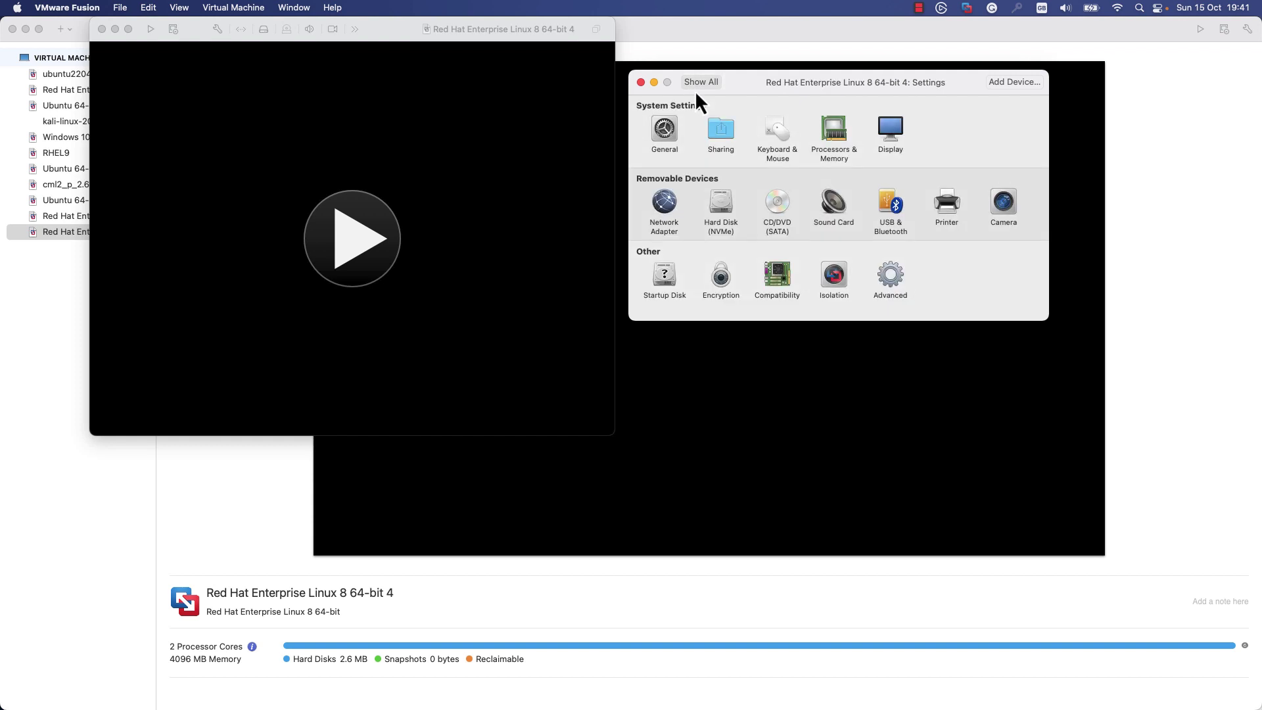
click(769, 221)
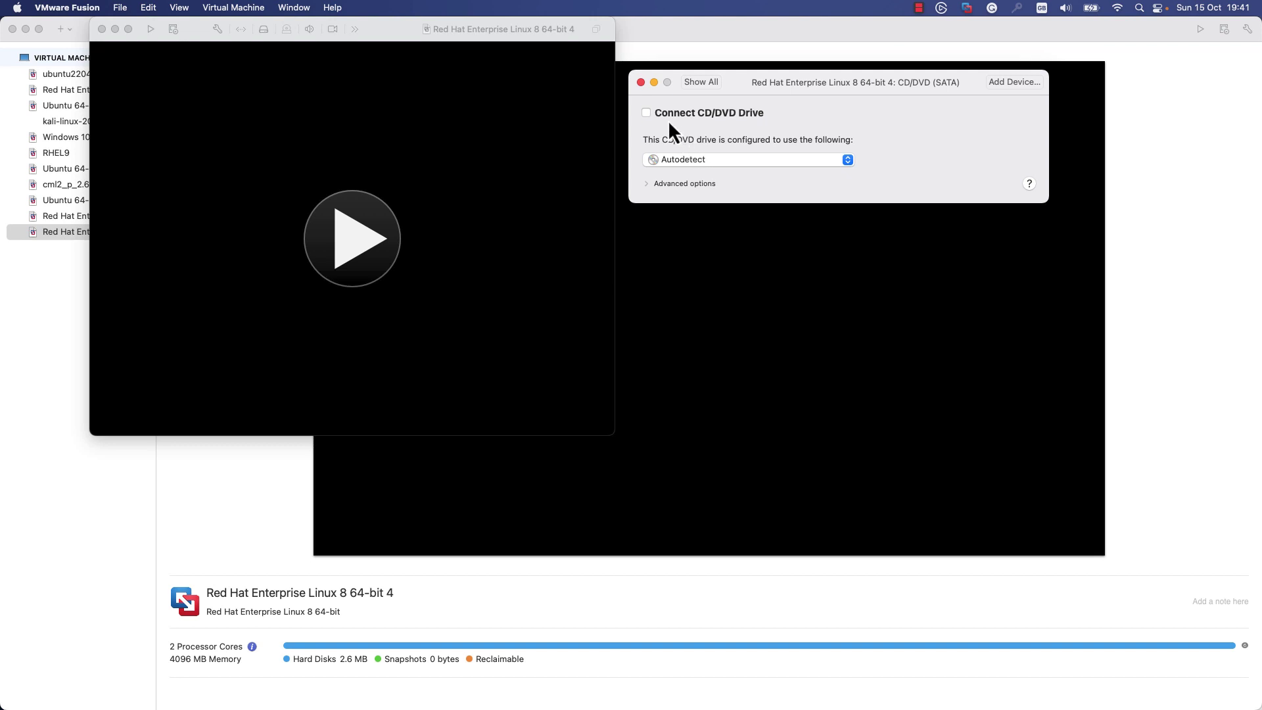
click(646, 113)
click(720, 163)
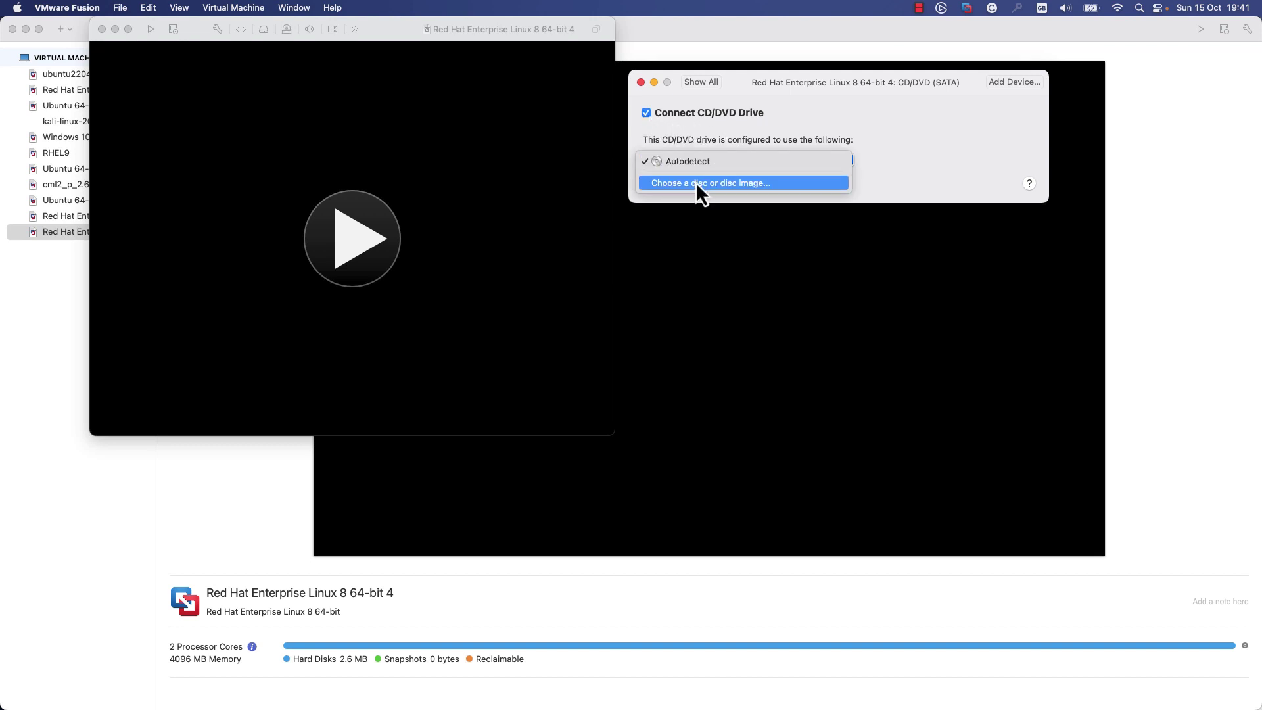
click(700, 186)
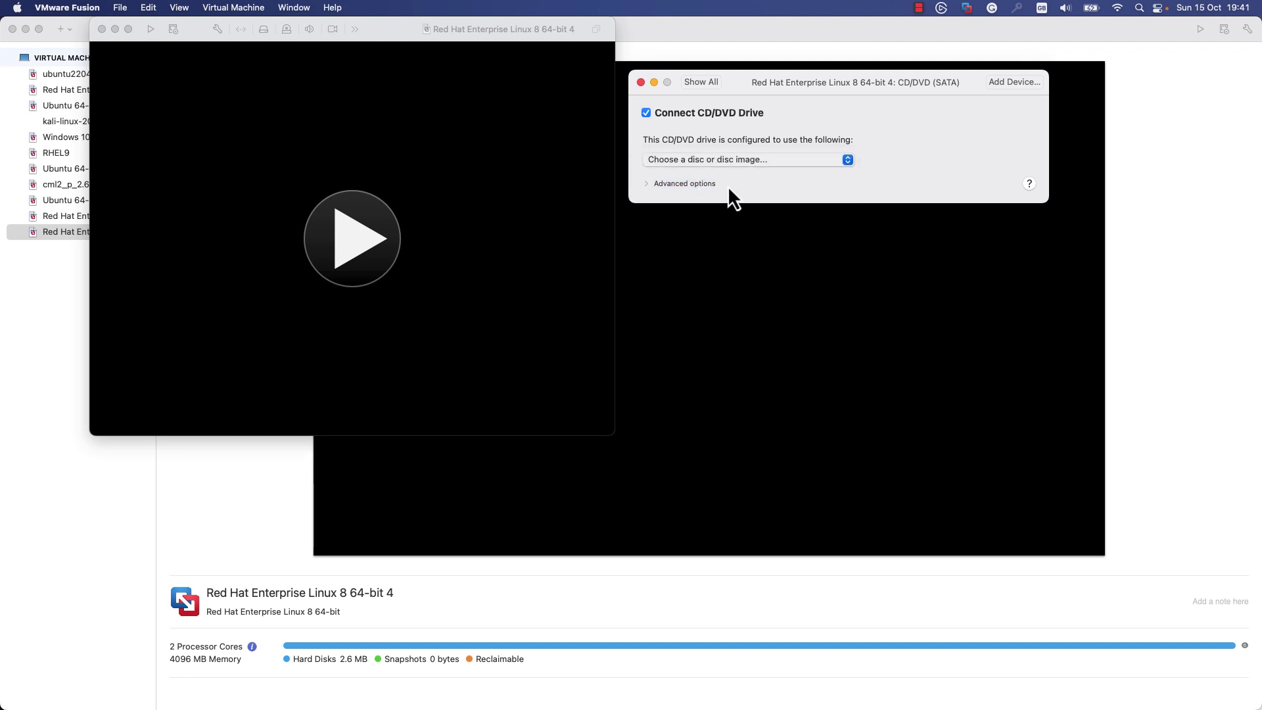
click(732, 180)
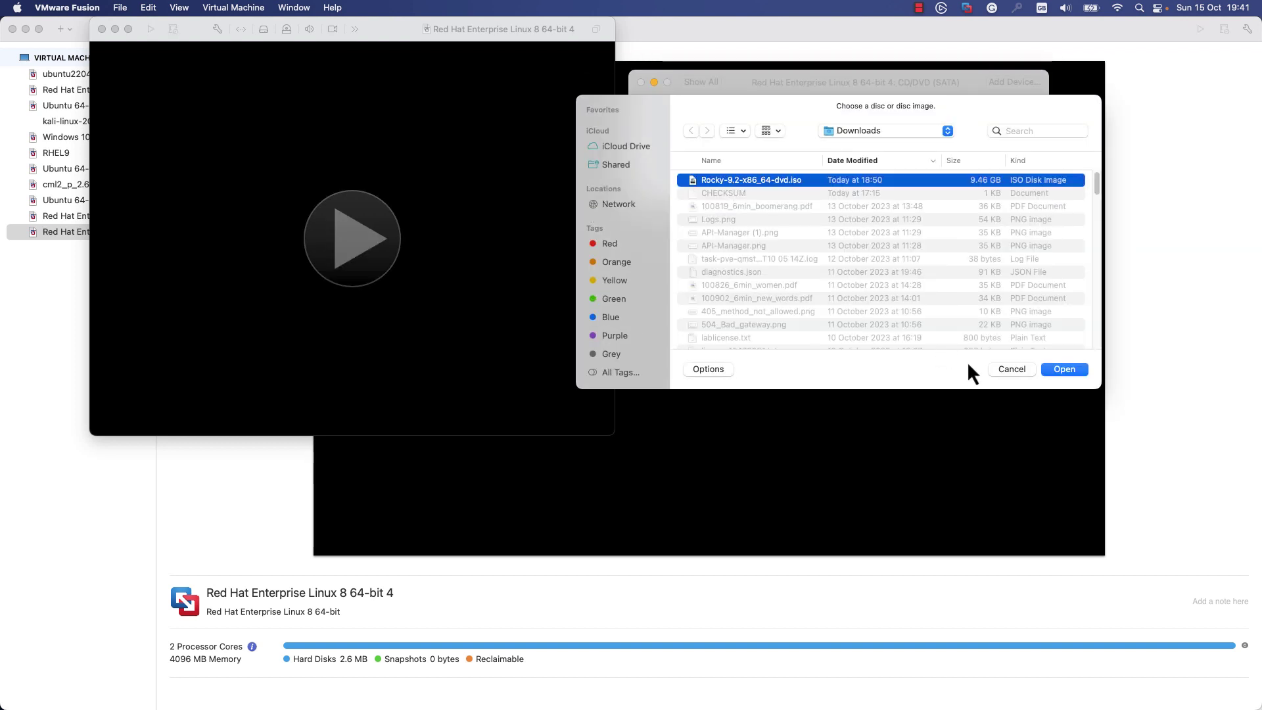
click(1070, 371)
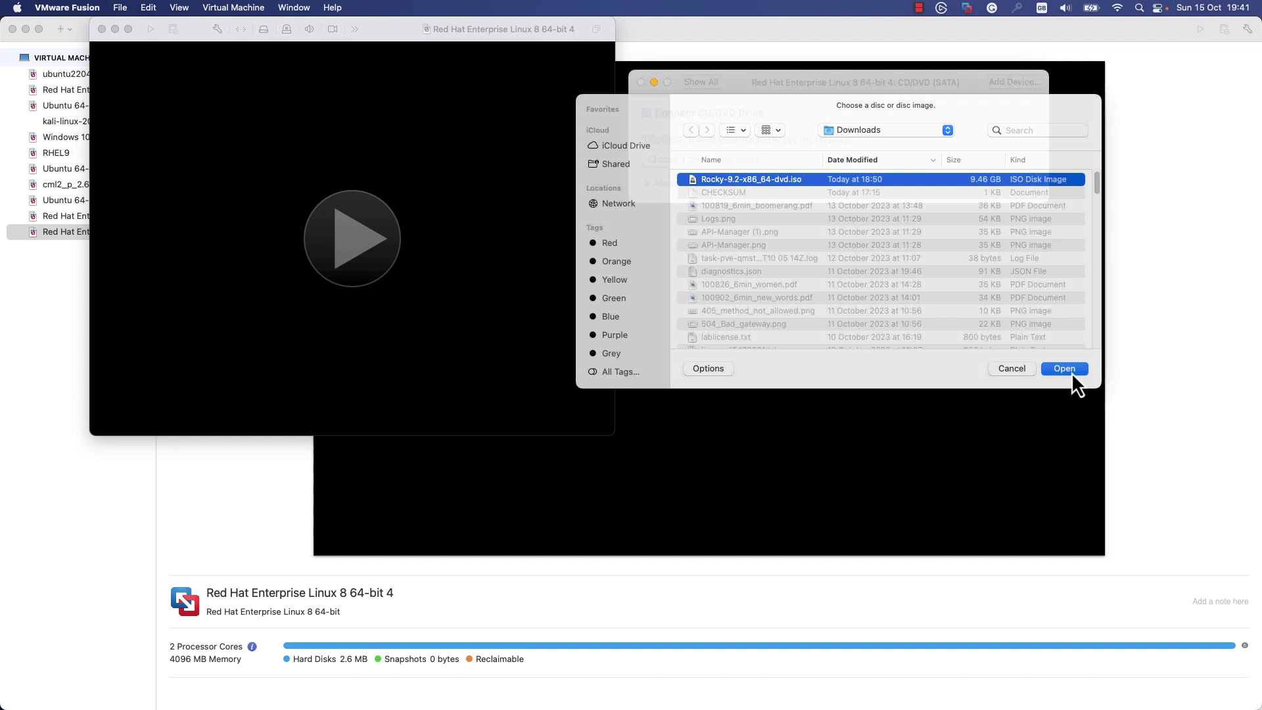
- Check that the network adapter uses Share with my Mac (NAT)
click(701, 83)
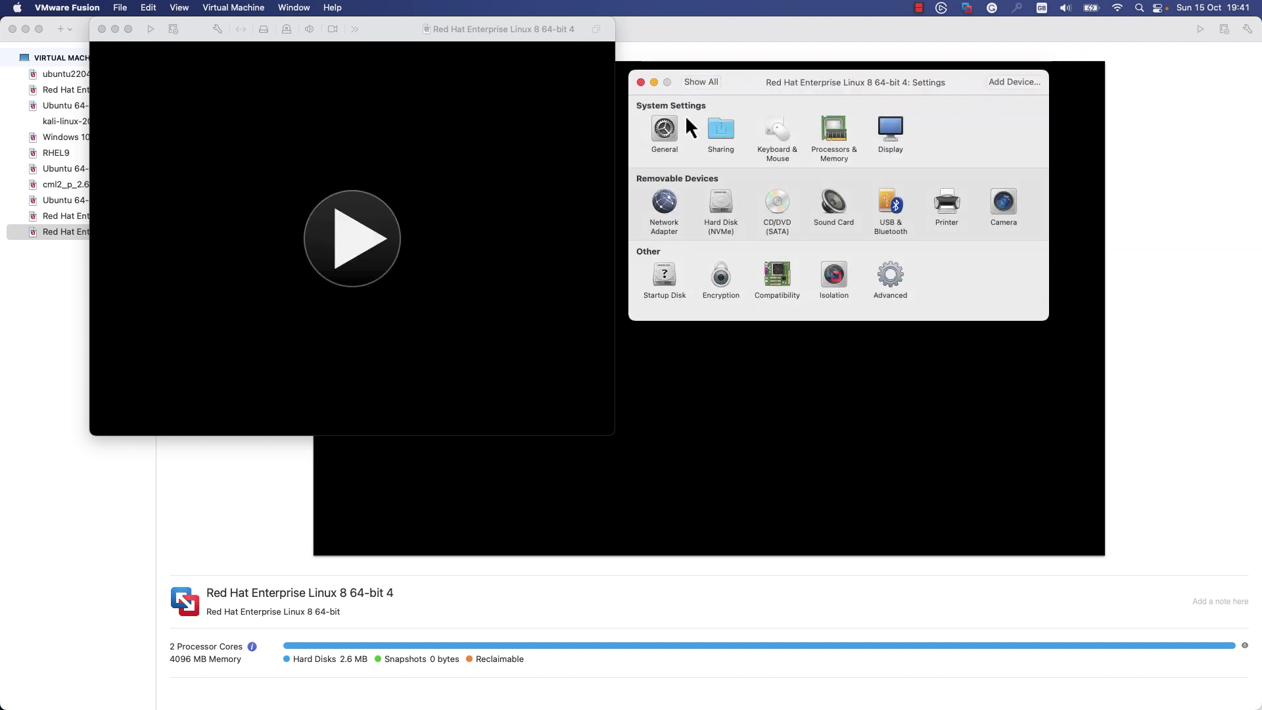
click(665, 217)
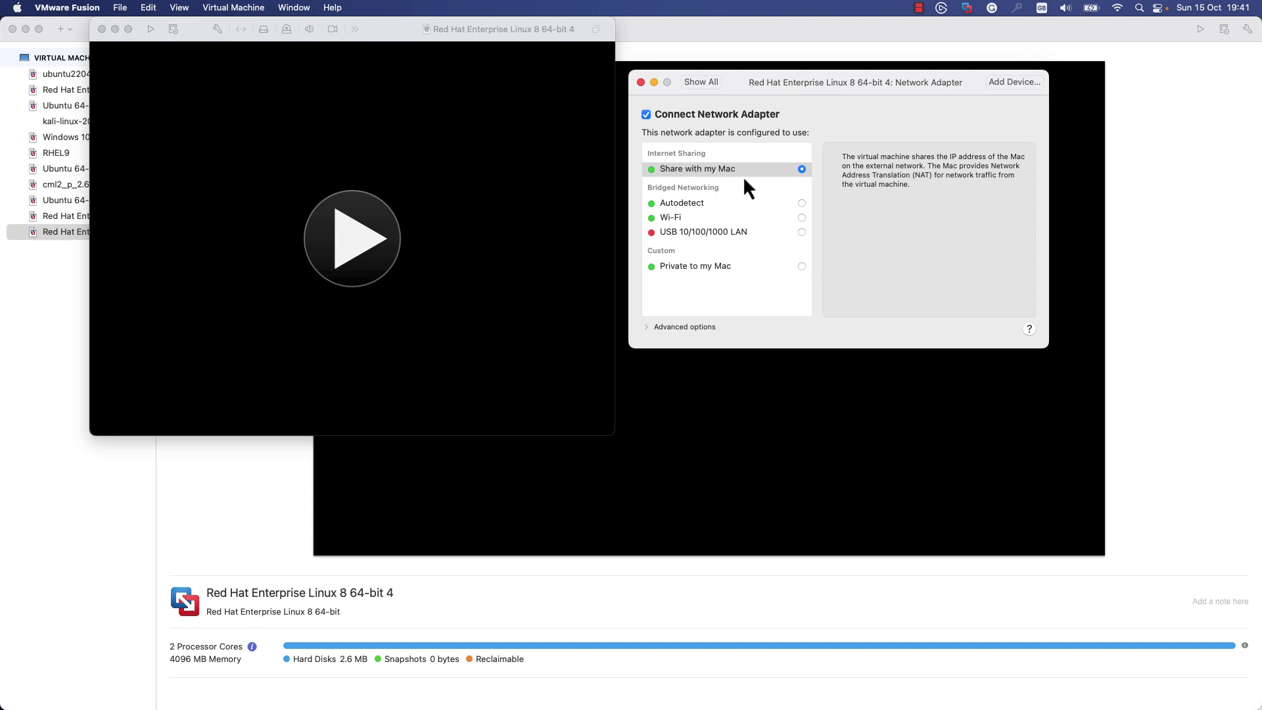
click(701, 83)
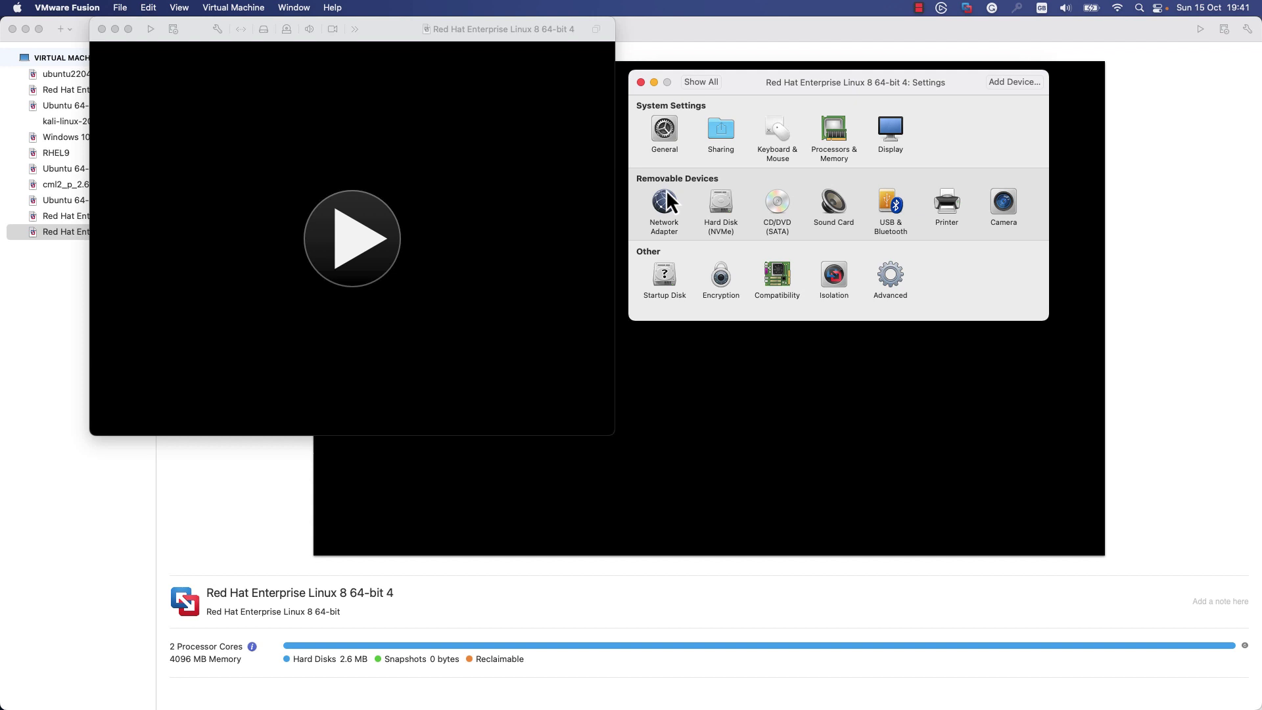
- Power on the VM, centre its window, minimize other windows and quit Packet Tracer without saving
click(350, 222)
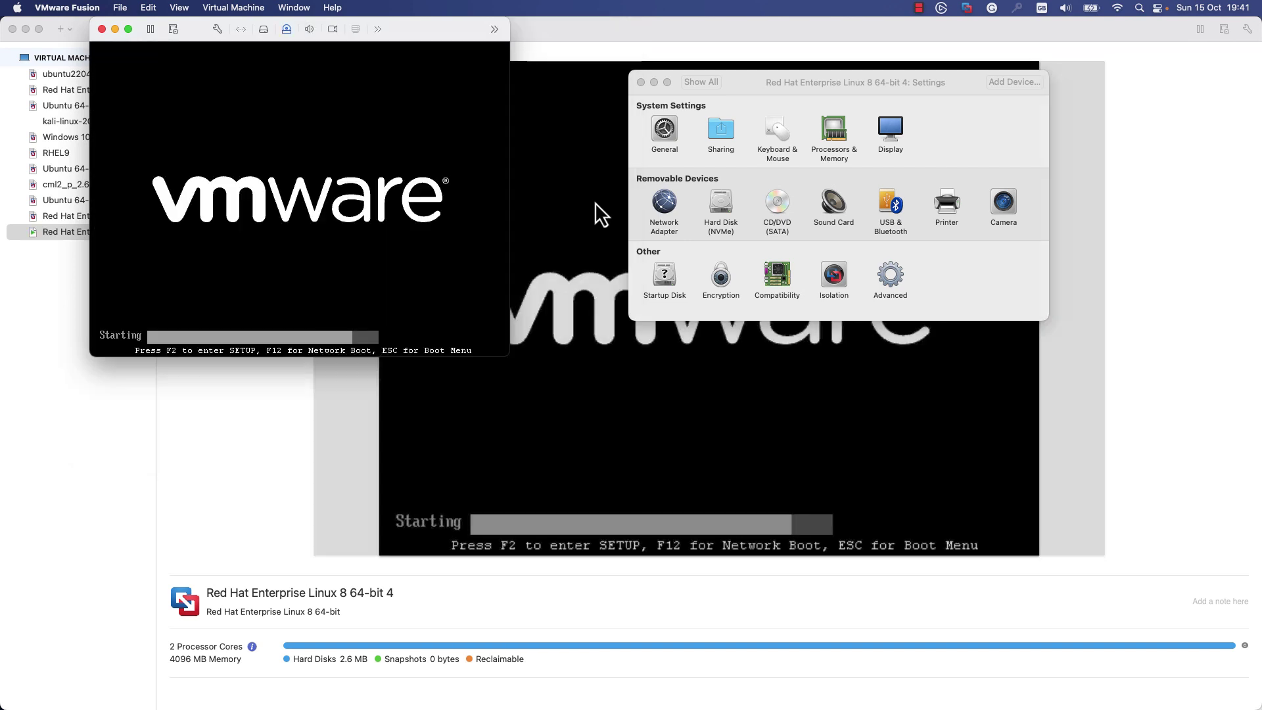
drag(438, 35, 753, 80)
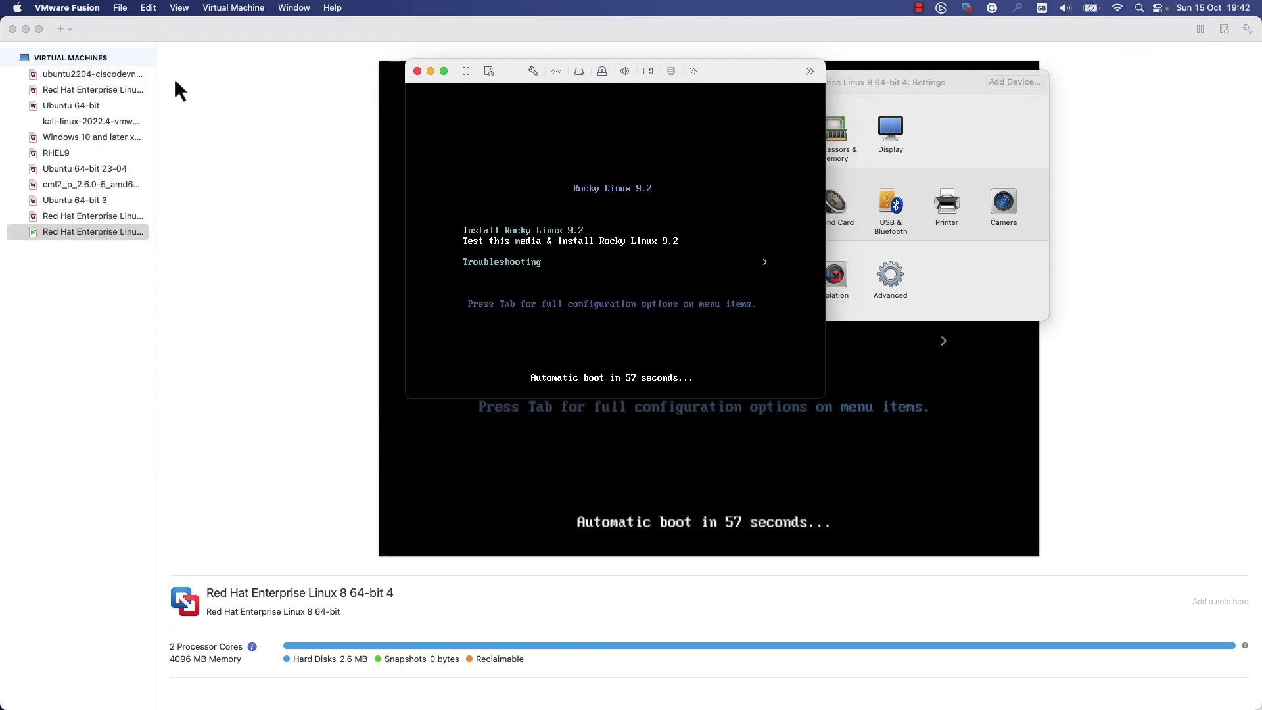
click(26, 29)
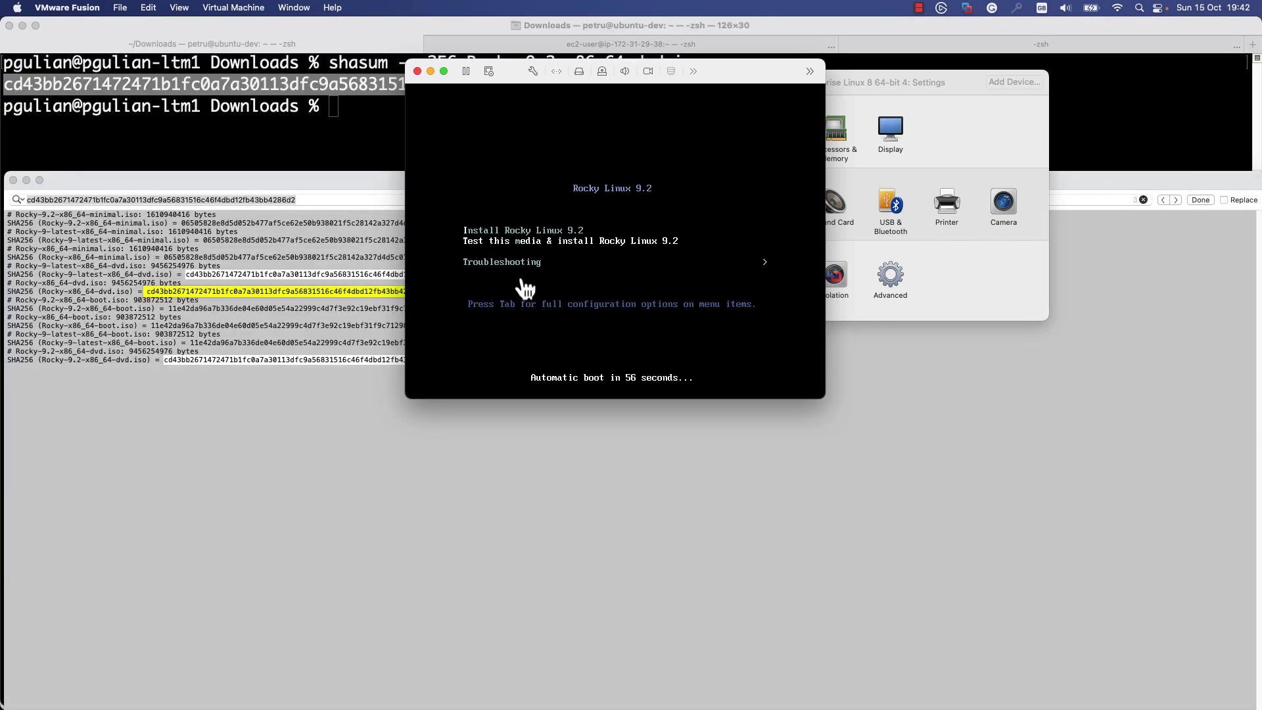
click(27, 181)
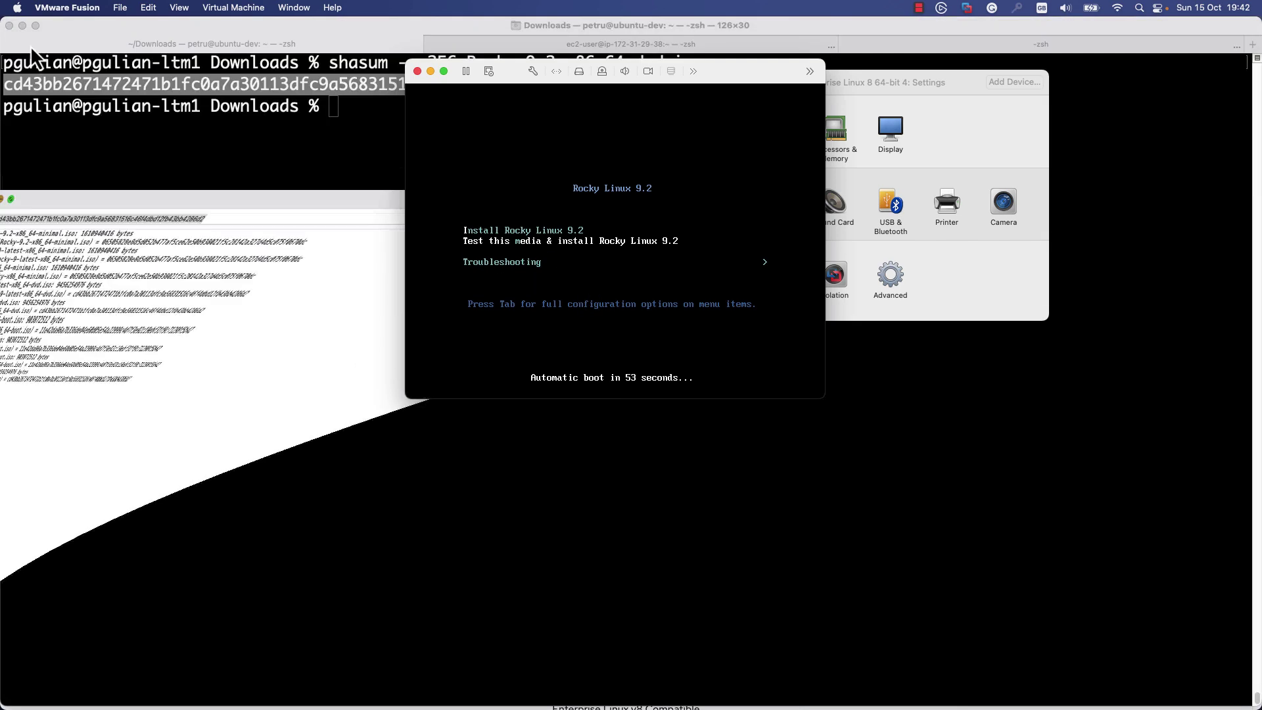
click(23, 33)
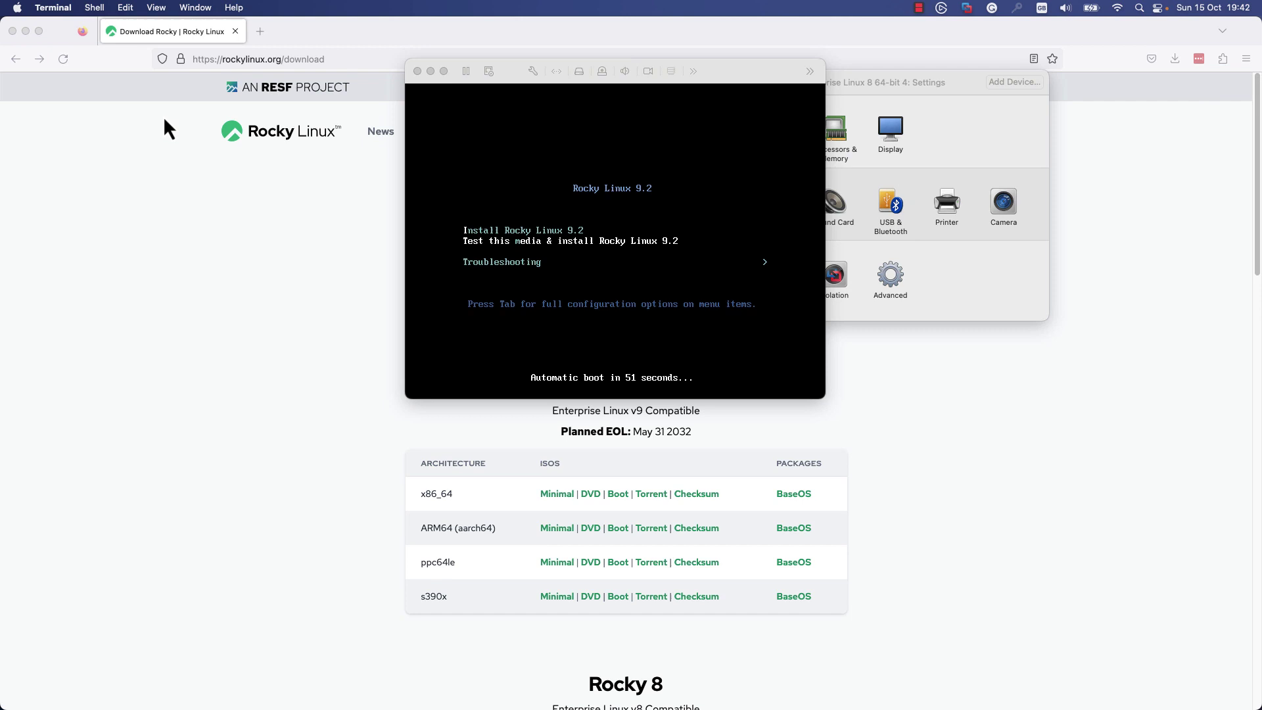
click(25, 32)
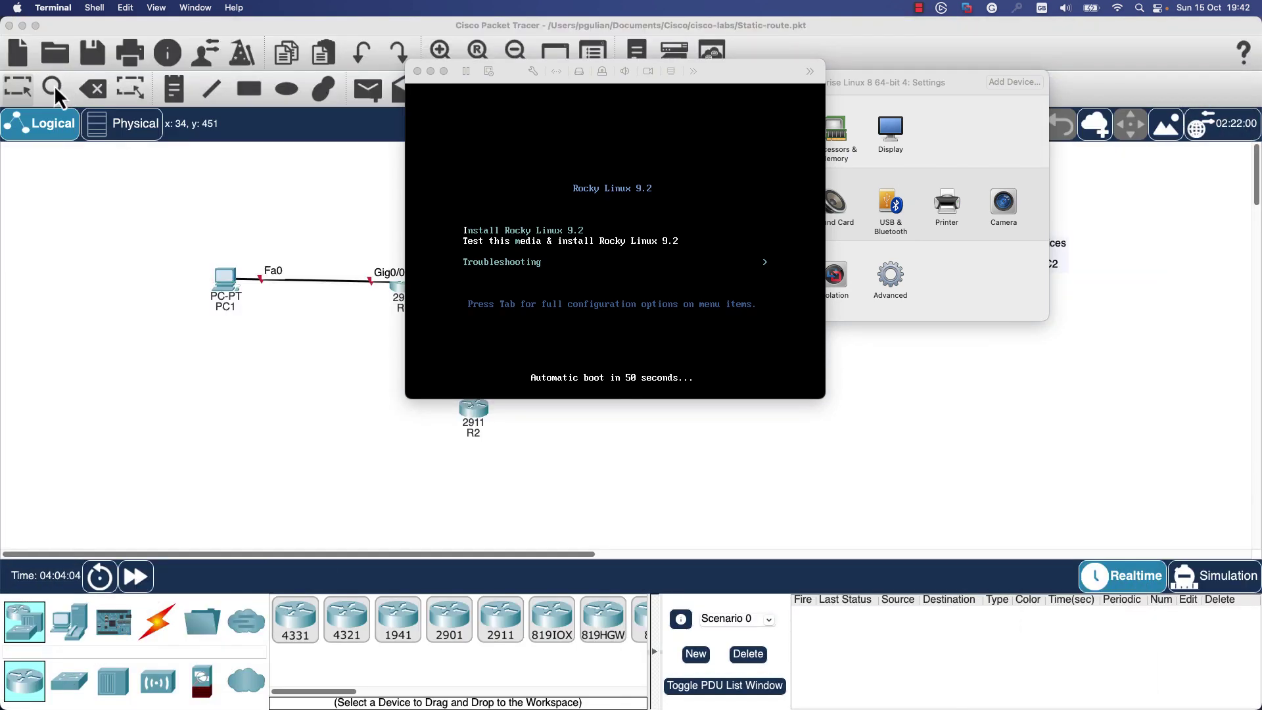
click(8, 24)
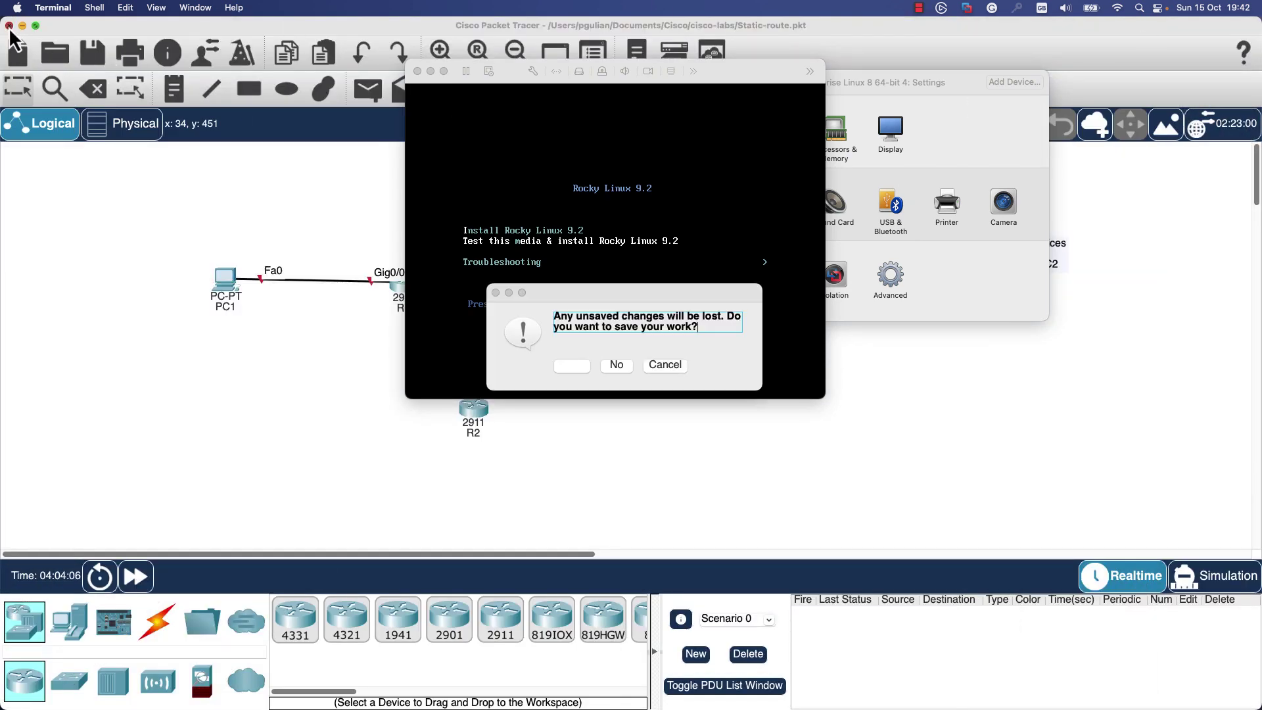
click(611, 365)
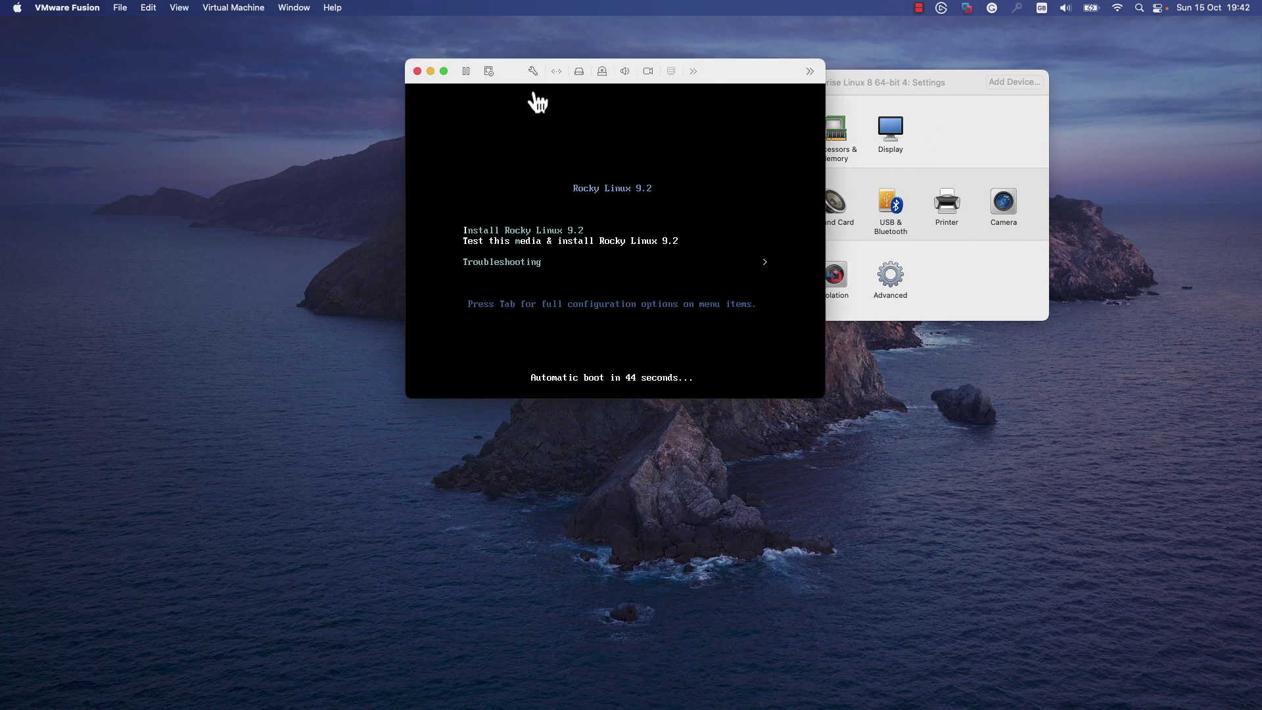
- Launch 'Install Rocky Linux 9.2' from the boot menu and accept English (United Kingdom)
click(657, 175)
key(Up)
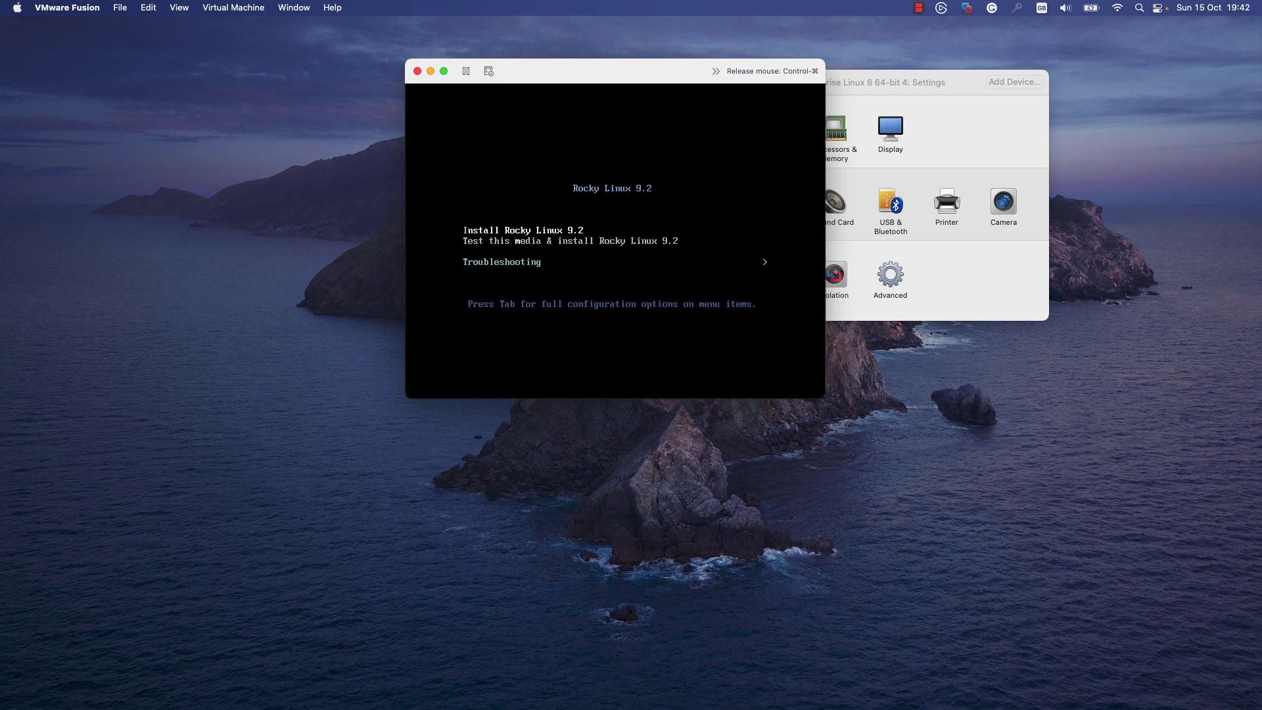
key(Return)
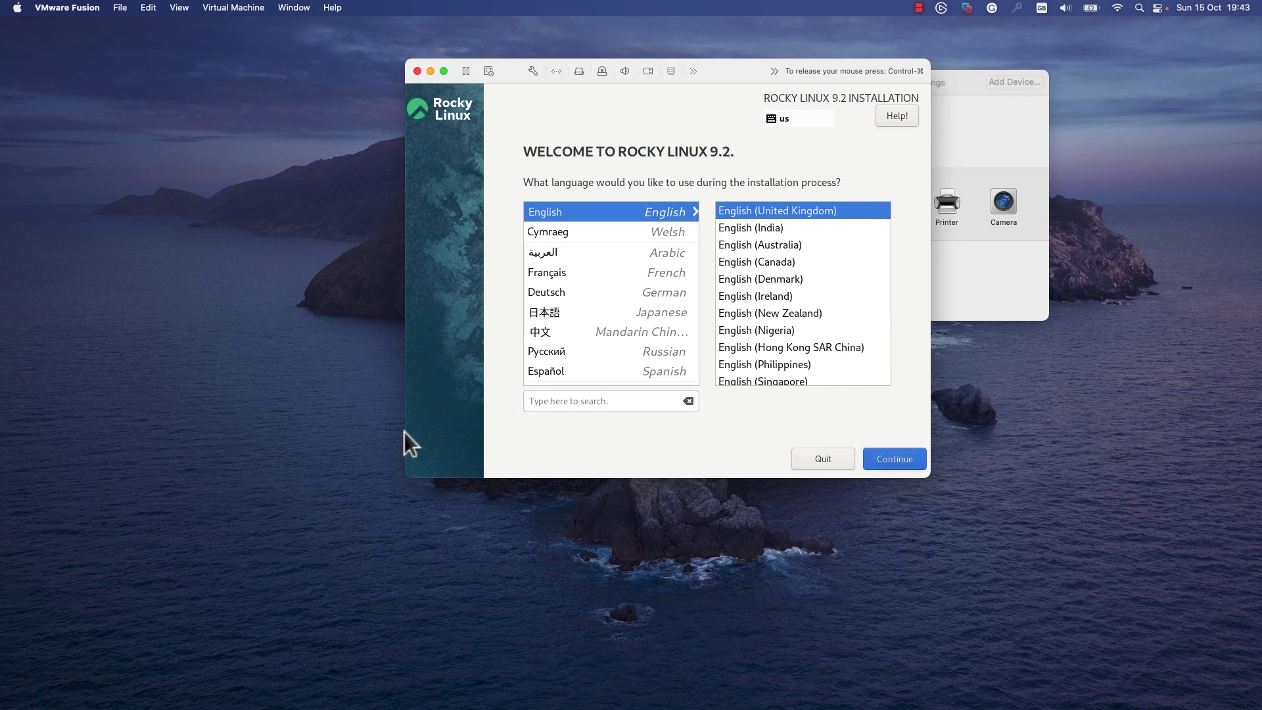
key(Return)
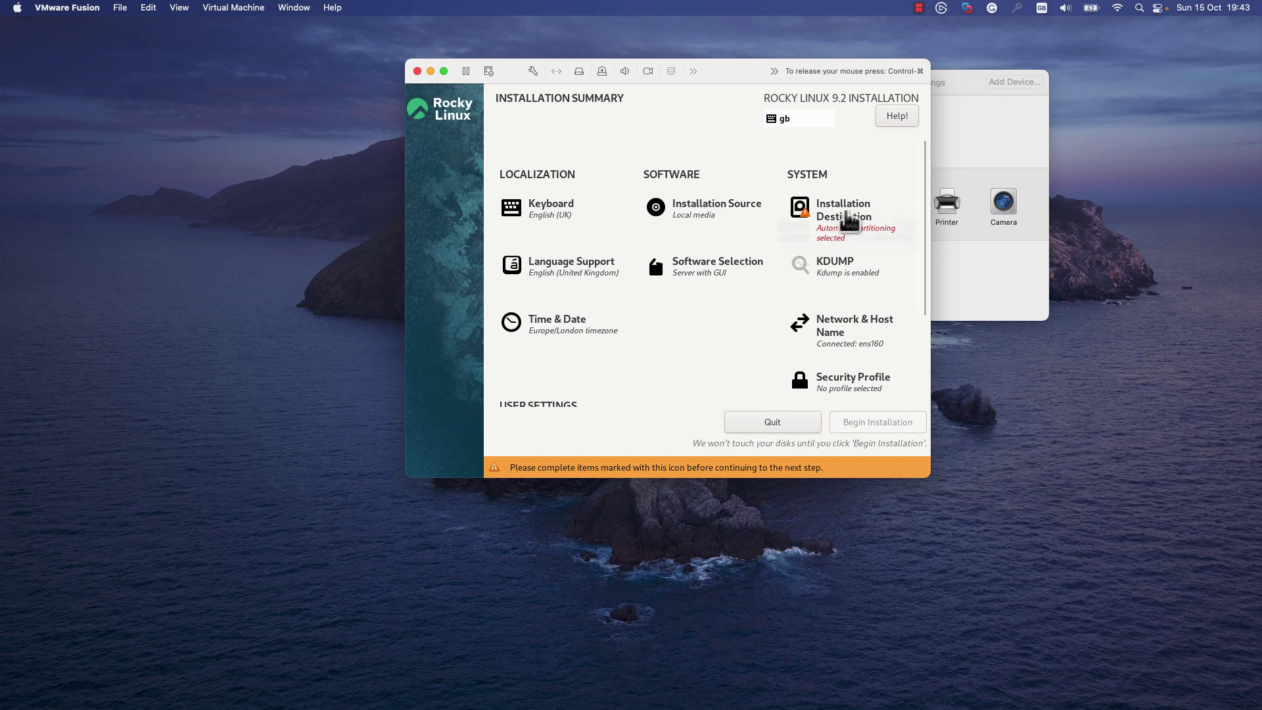
- Keep automatic partitioning on the 20 GiB disk and Server with GUI as the software selection
click(849, 220)
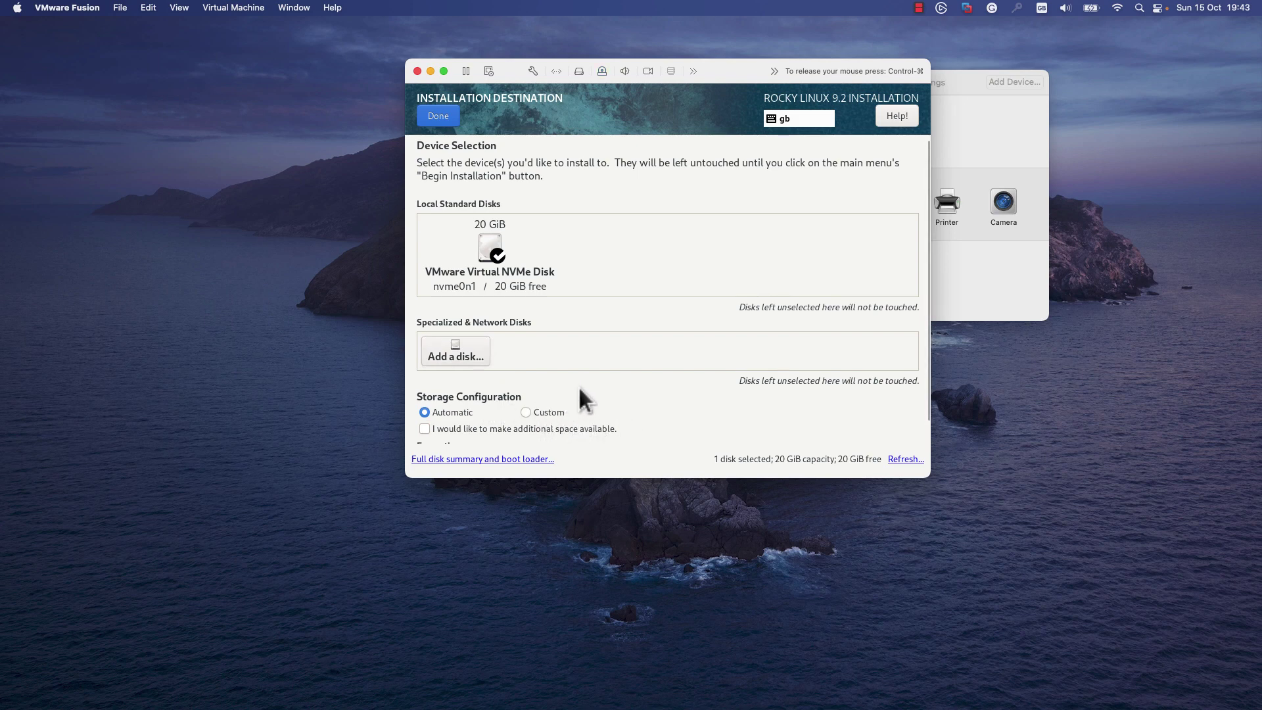
click(525, 413)
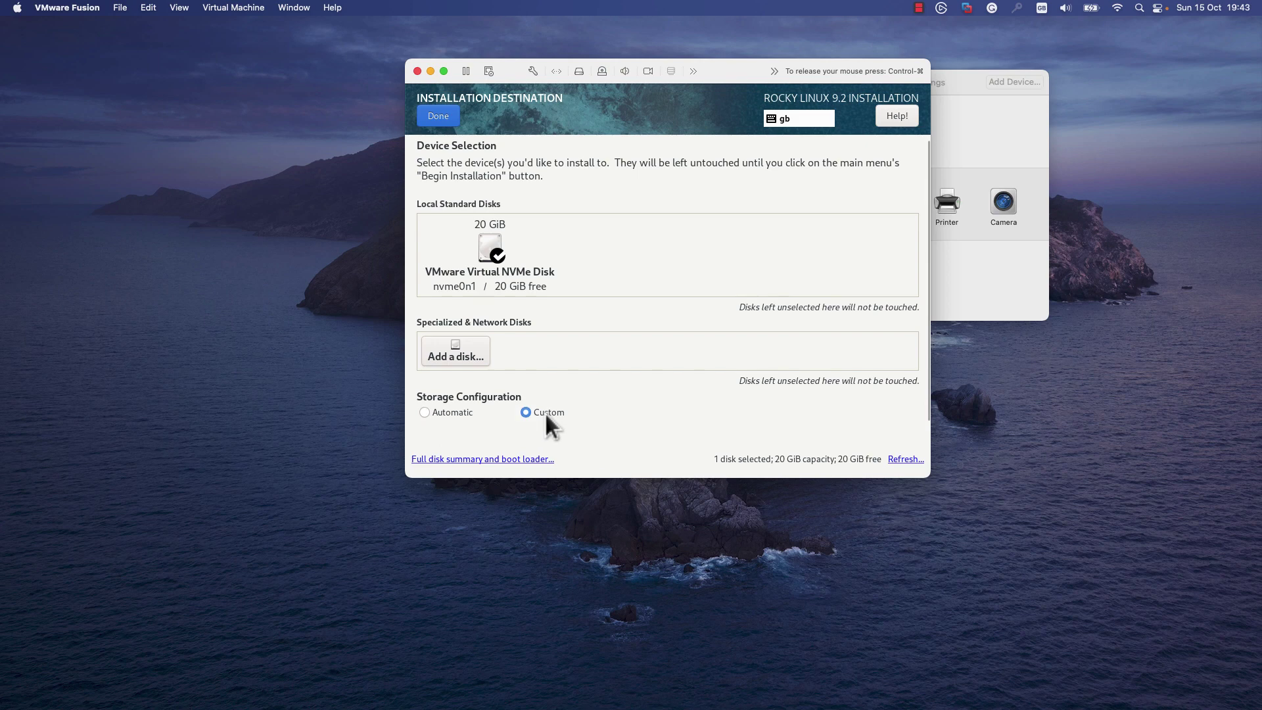
click(448, 410)
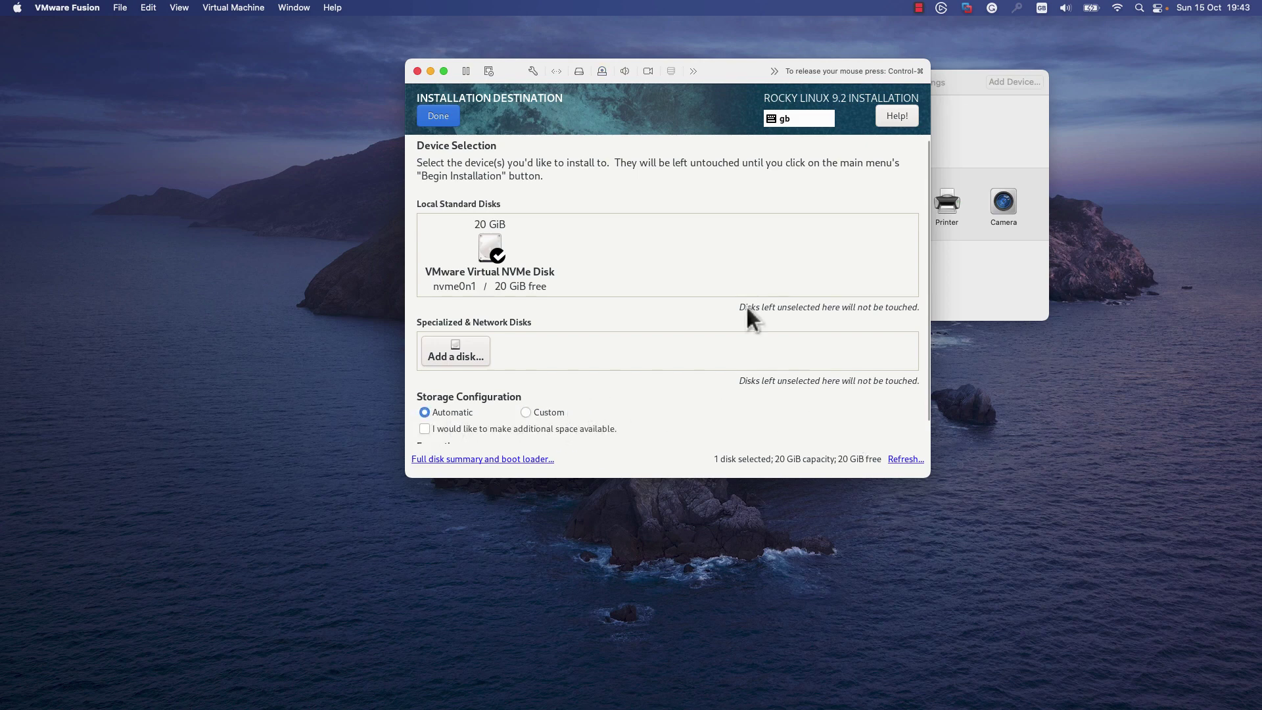
click(439, 116)
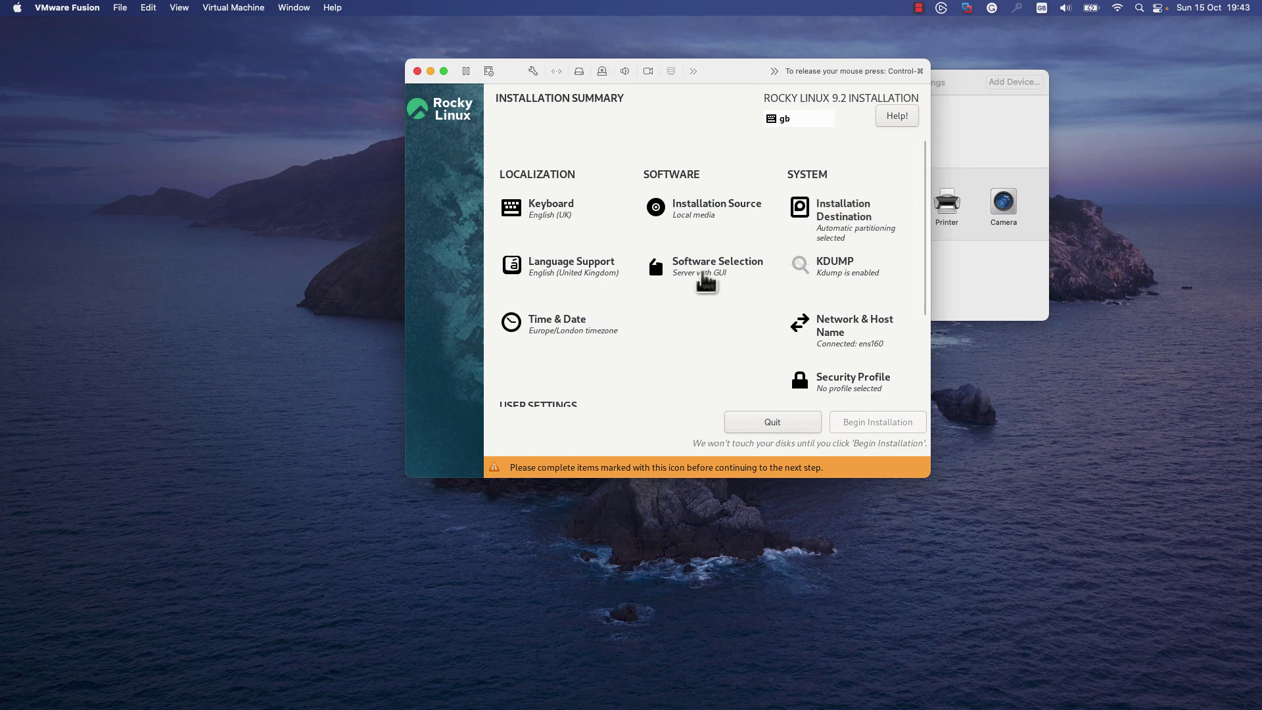
click(702, 271)
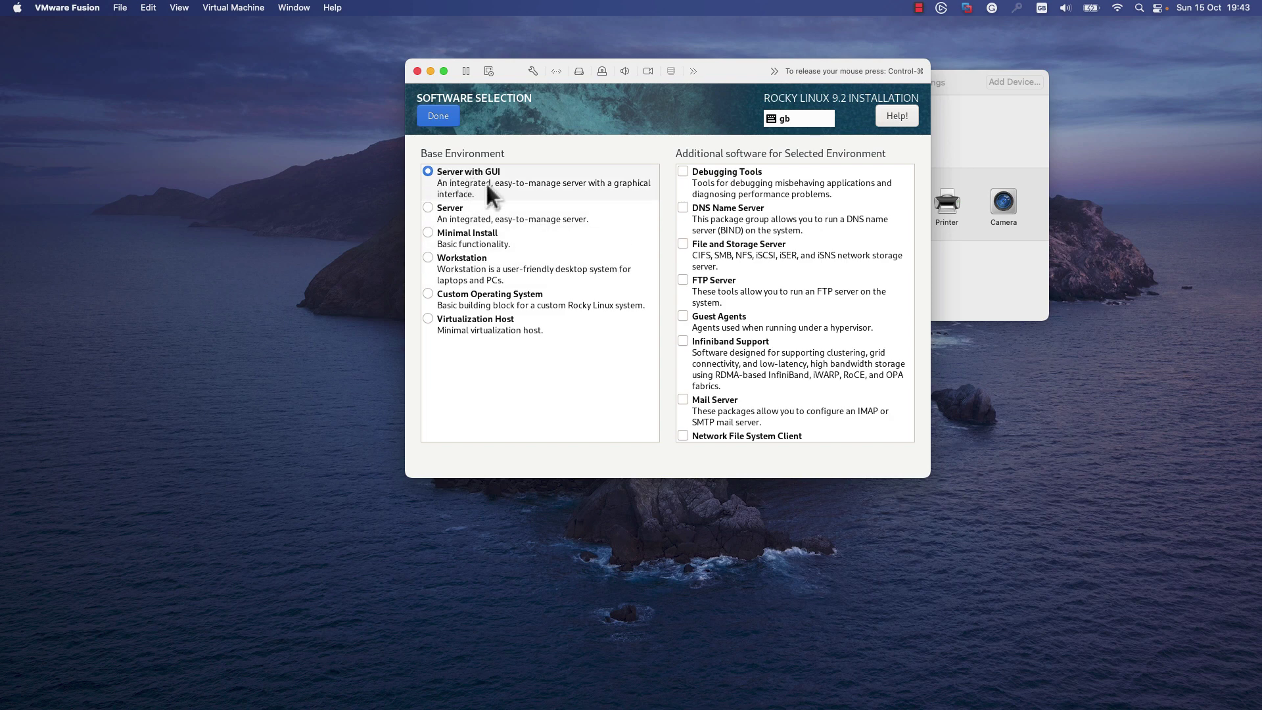
click(444, 121)
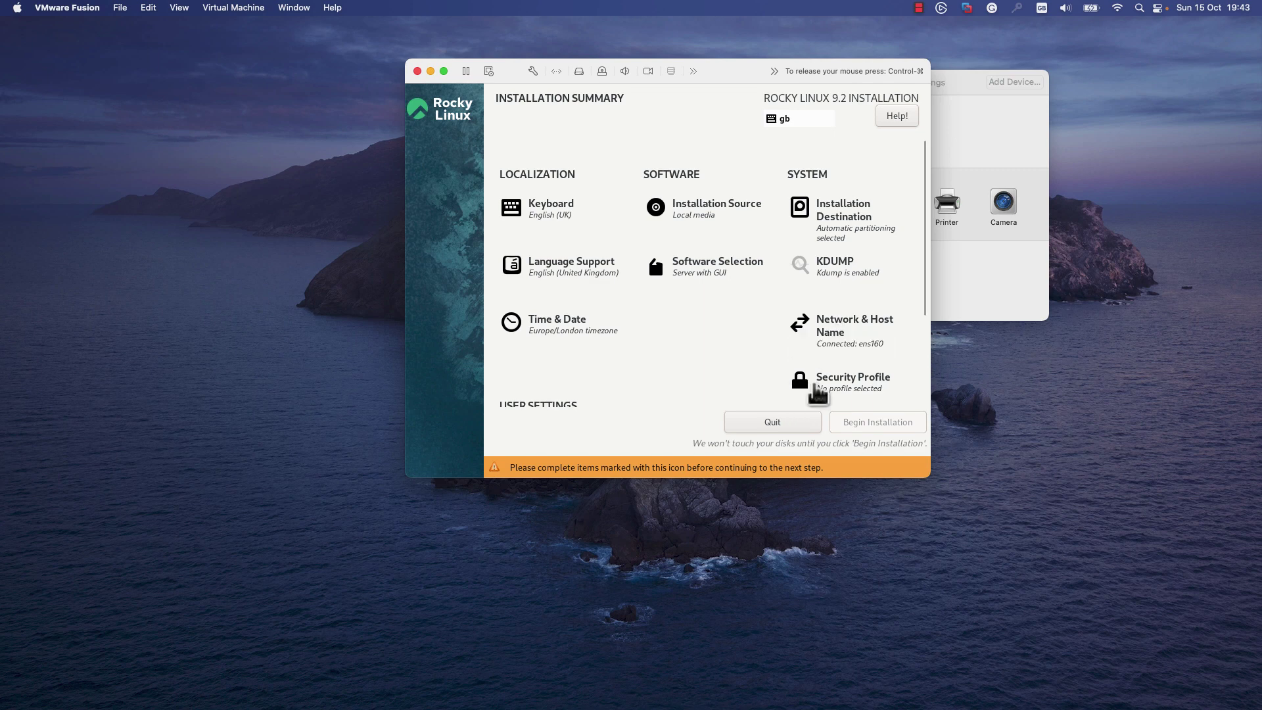
- Set the host name to rocky with Ethernet reconnected, then review the Europe/London time zone
click(829, 323)
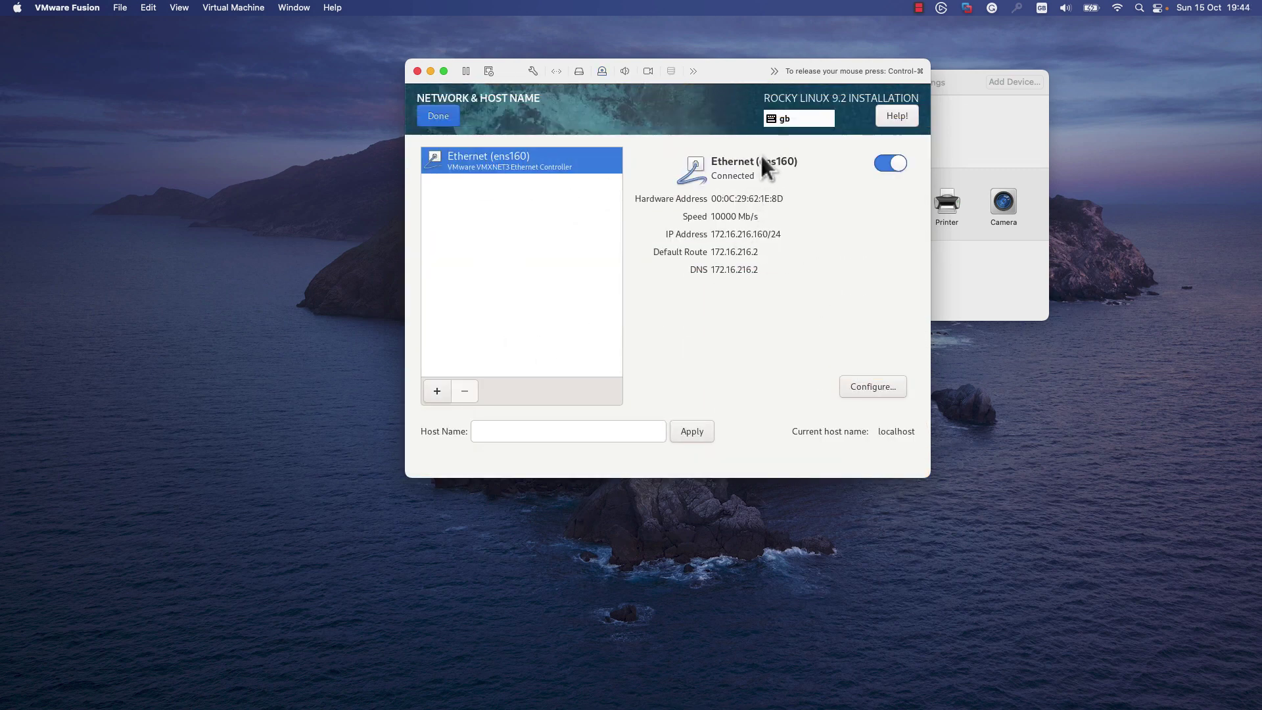
click(889, 164)
click(889, 165)
click(511, 427)
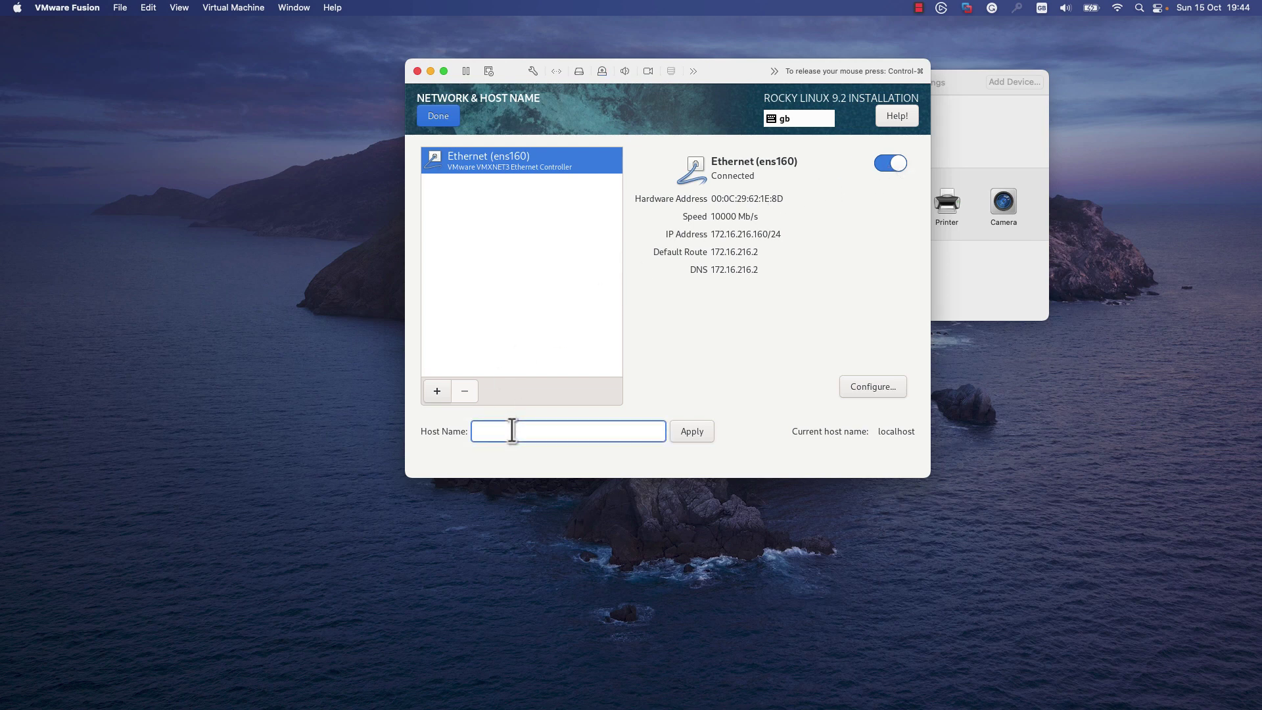
text(rocky)
click(440, 117)
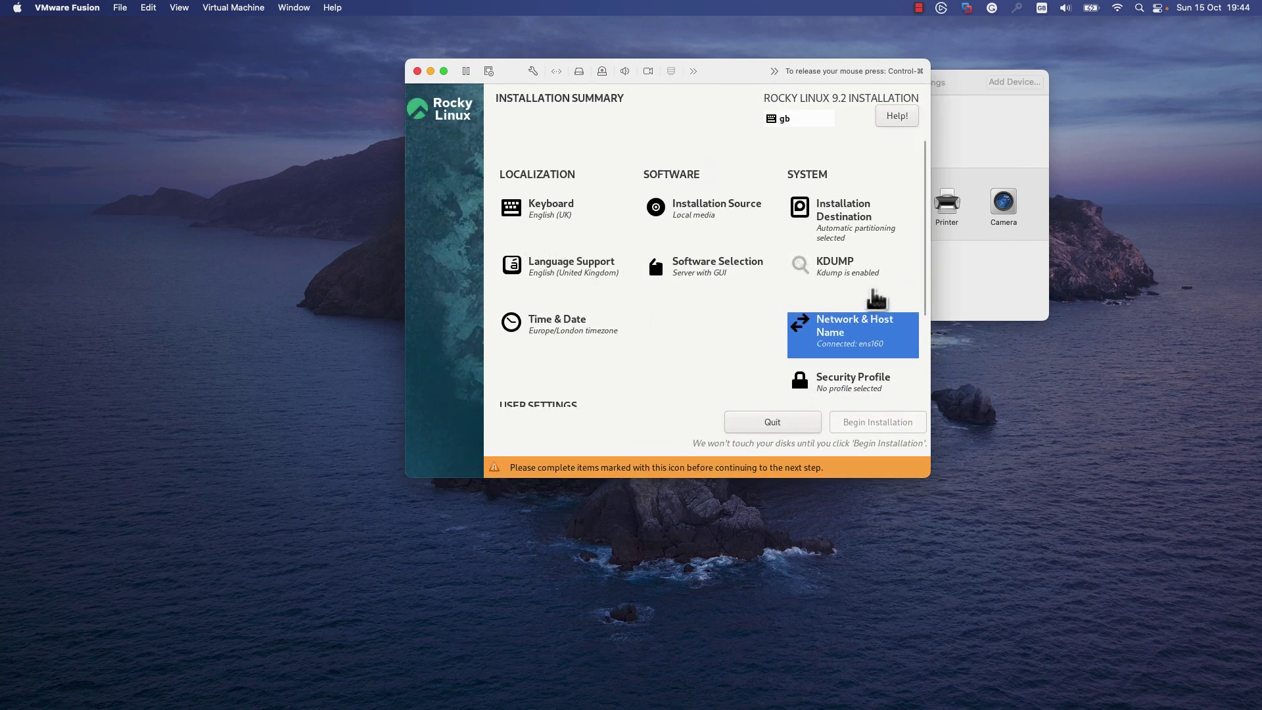
click(593, 329)
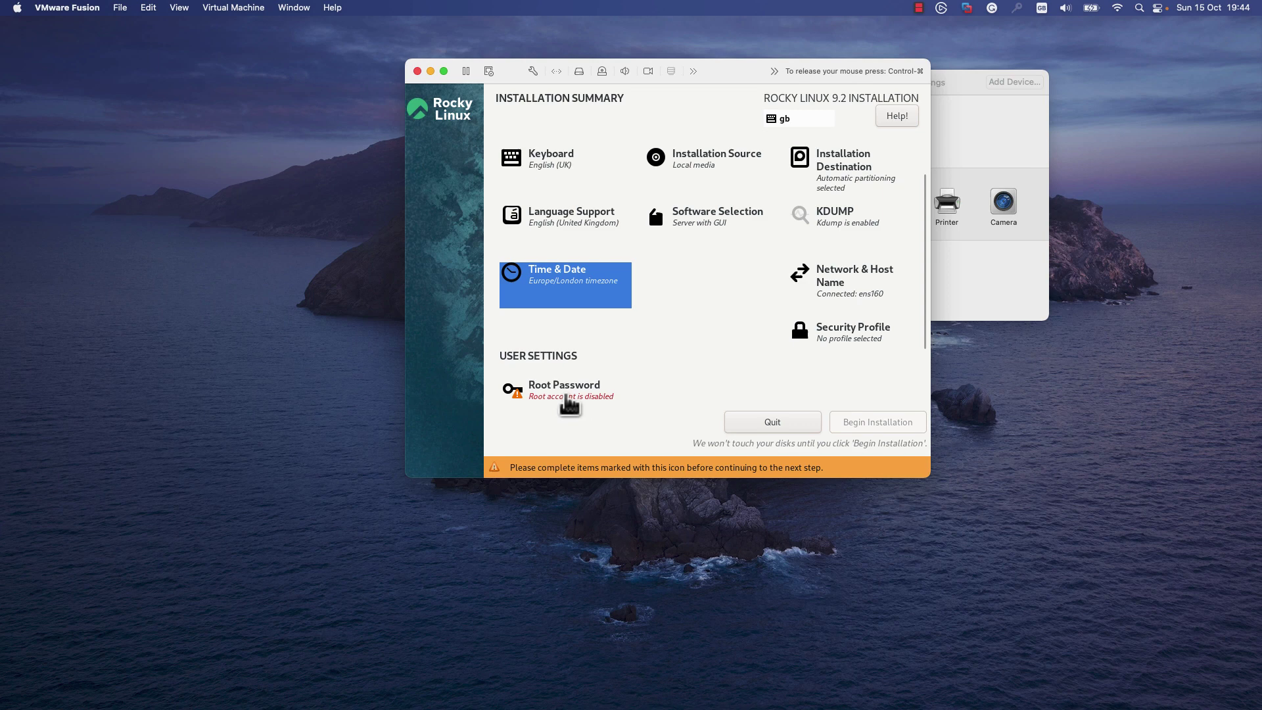
- Enter and confirm the root password, accepting it despite the weak-password warning
click(569, 398)
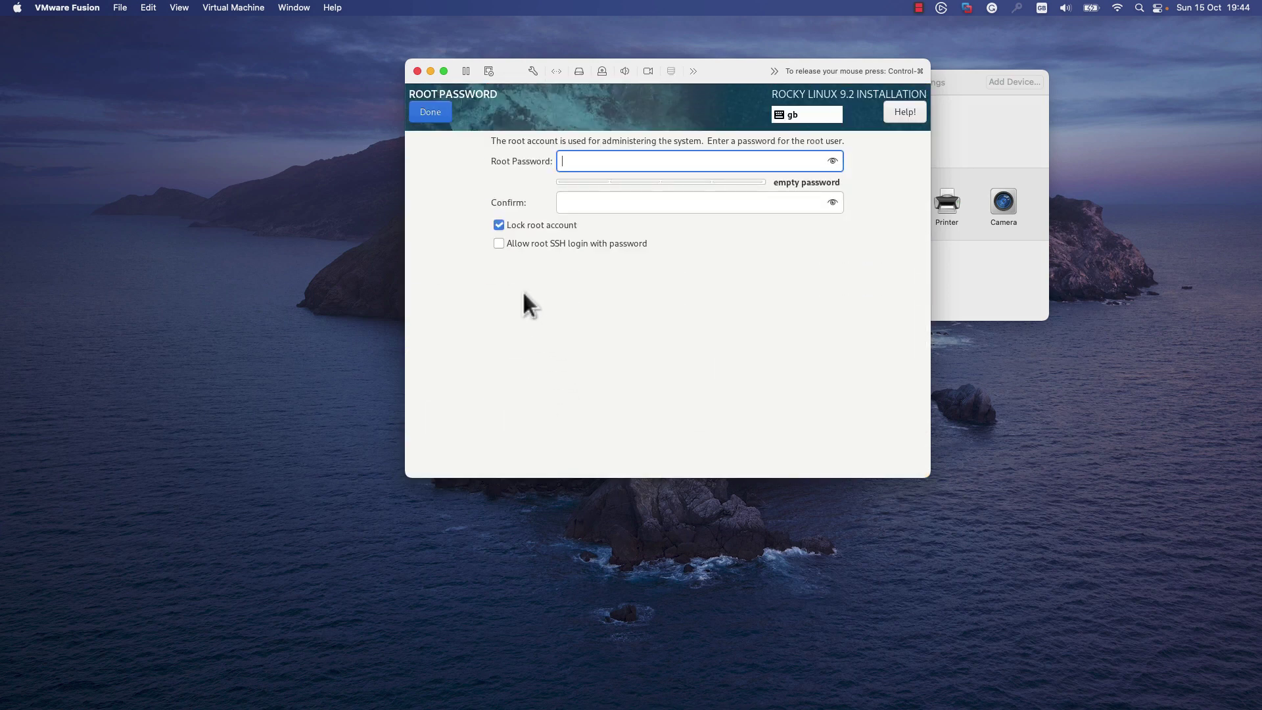
text(•••••••)
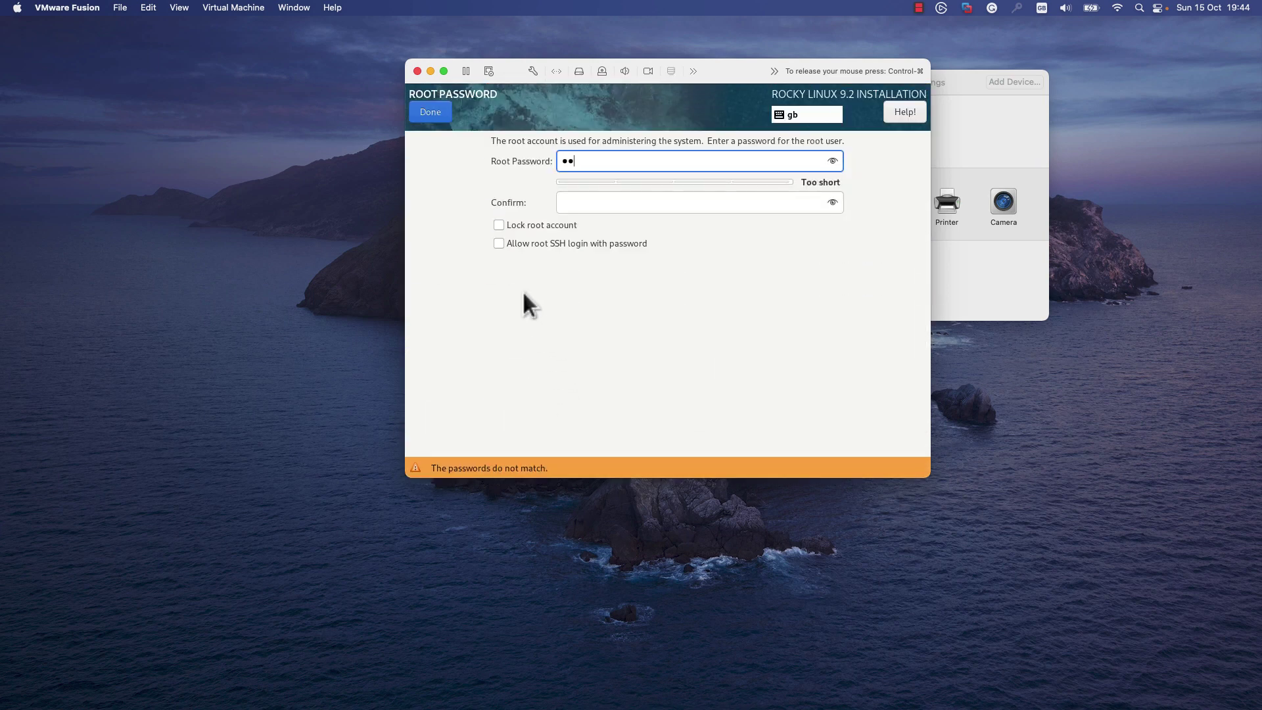
text(•)
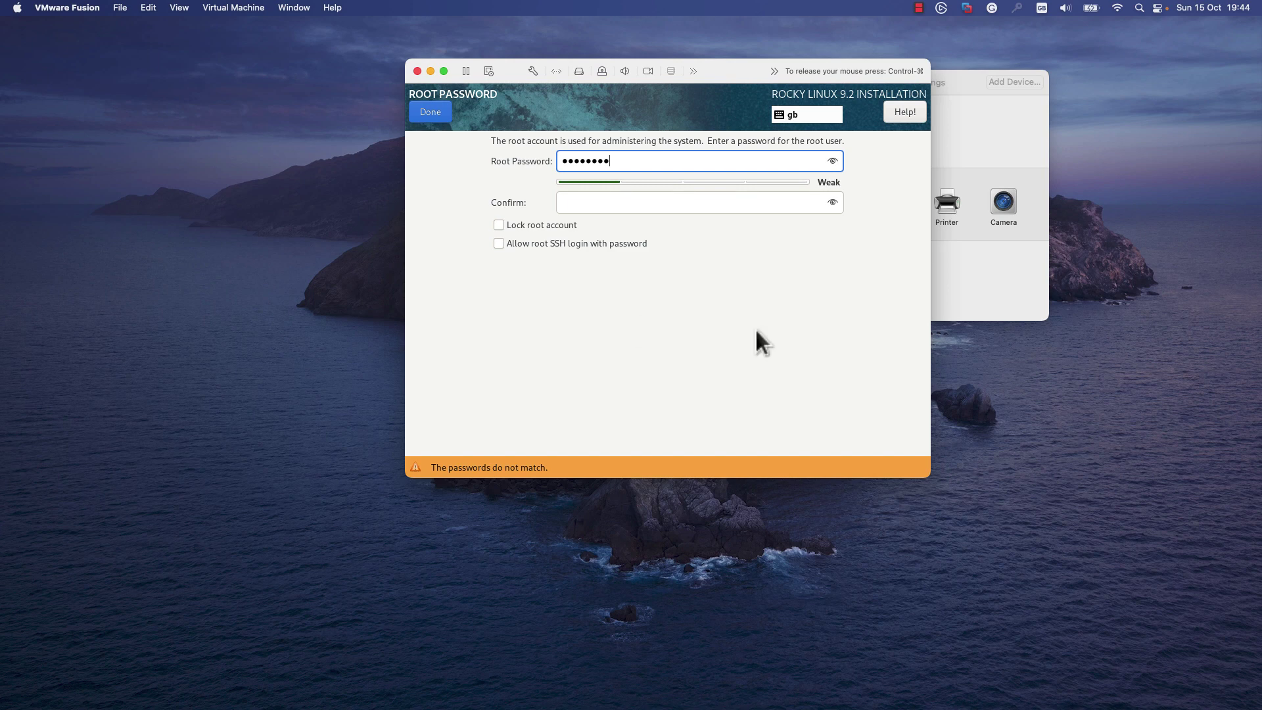
click(670, 202)
text(••••••••)
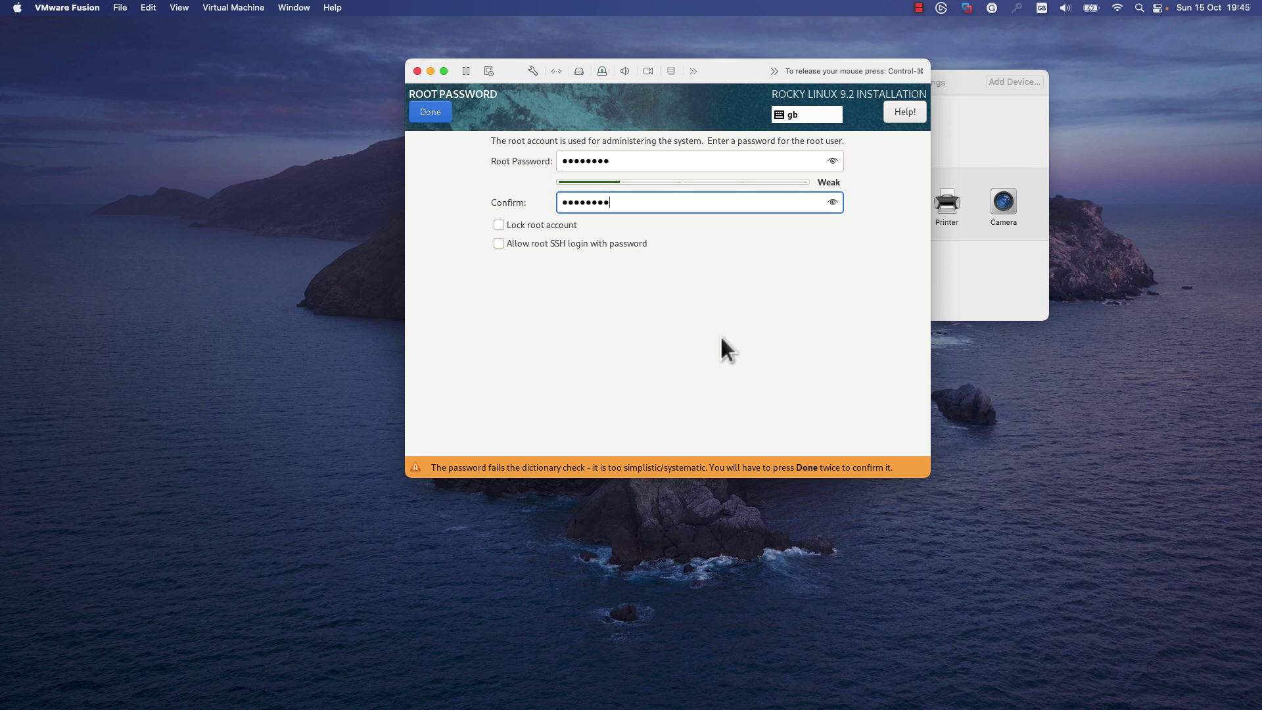
click(431, 113)
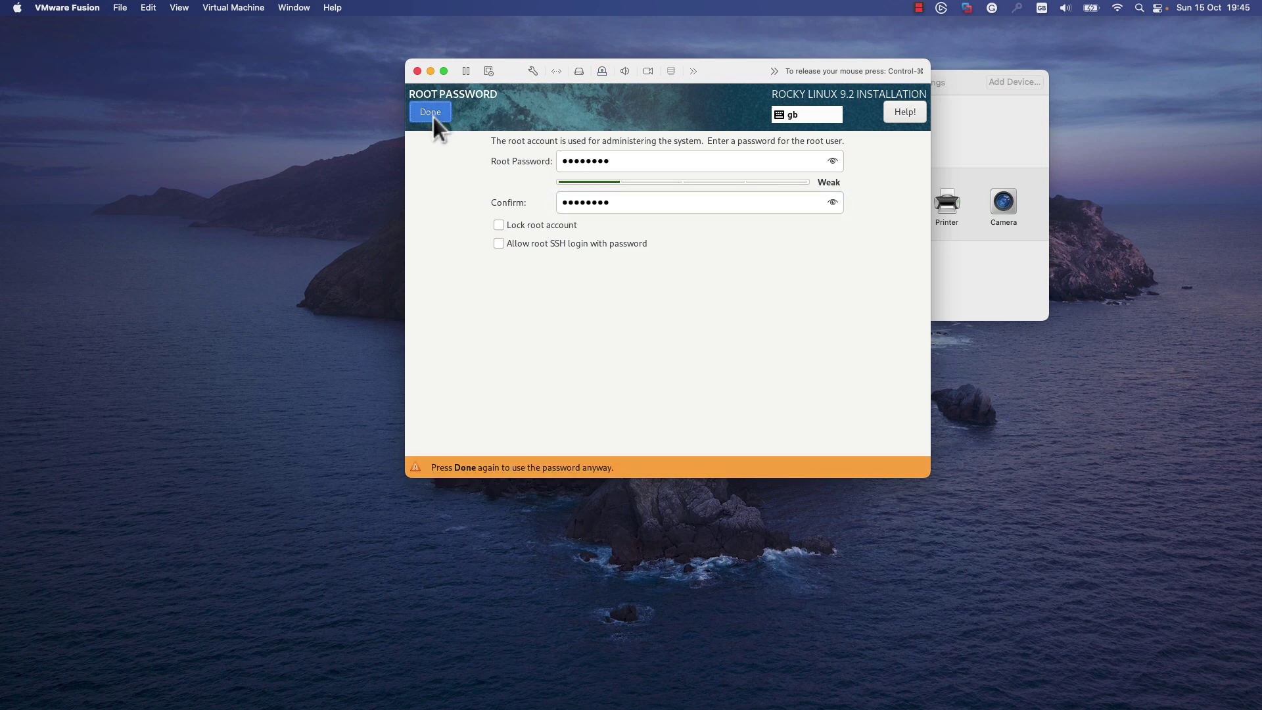
click(436, 118)
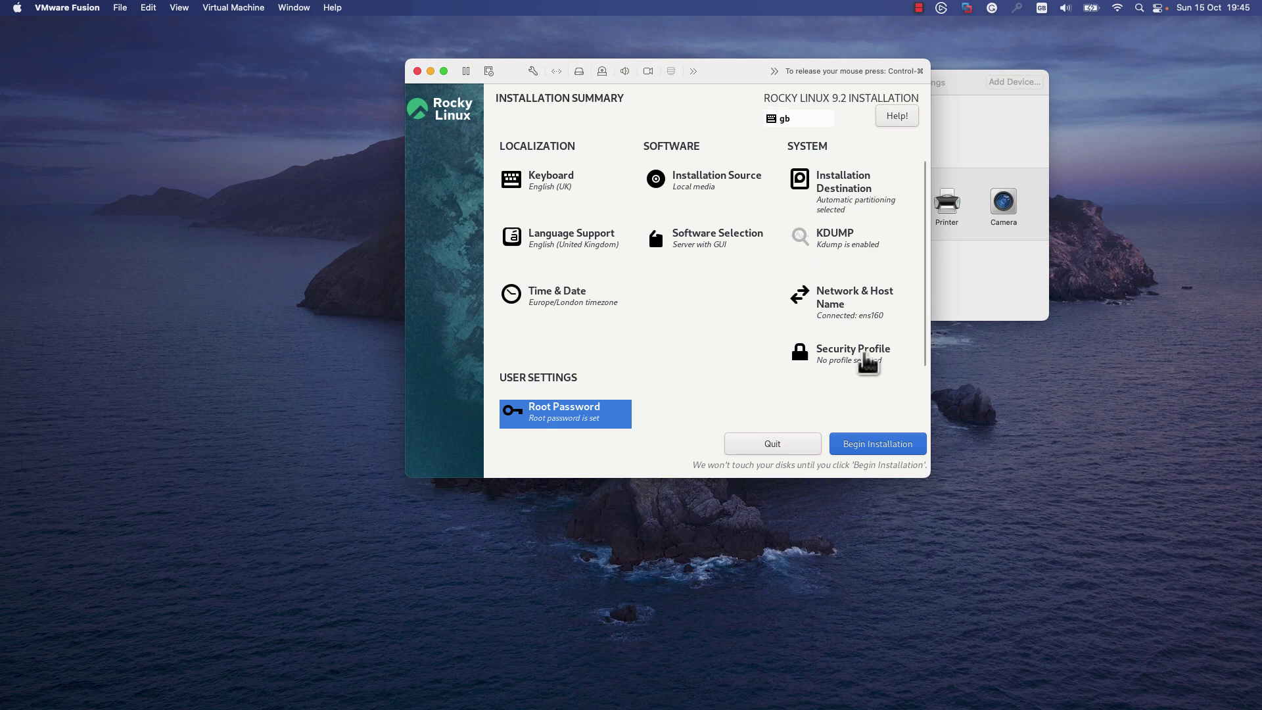
- Begin the Rocky Linux 9.2 installation and reboot the VM once it reports Complete!
click(889, 441)
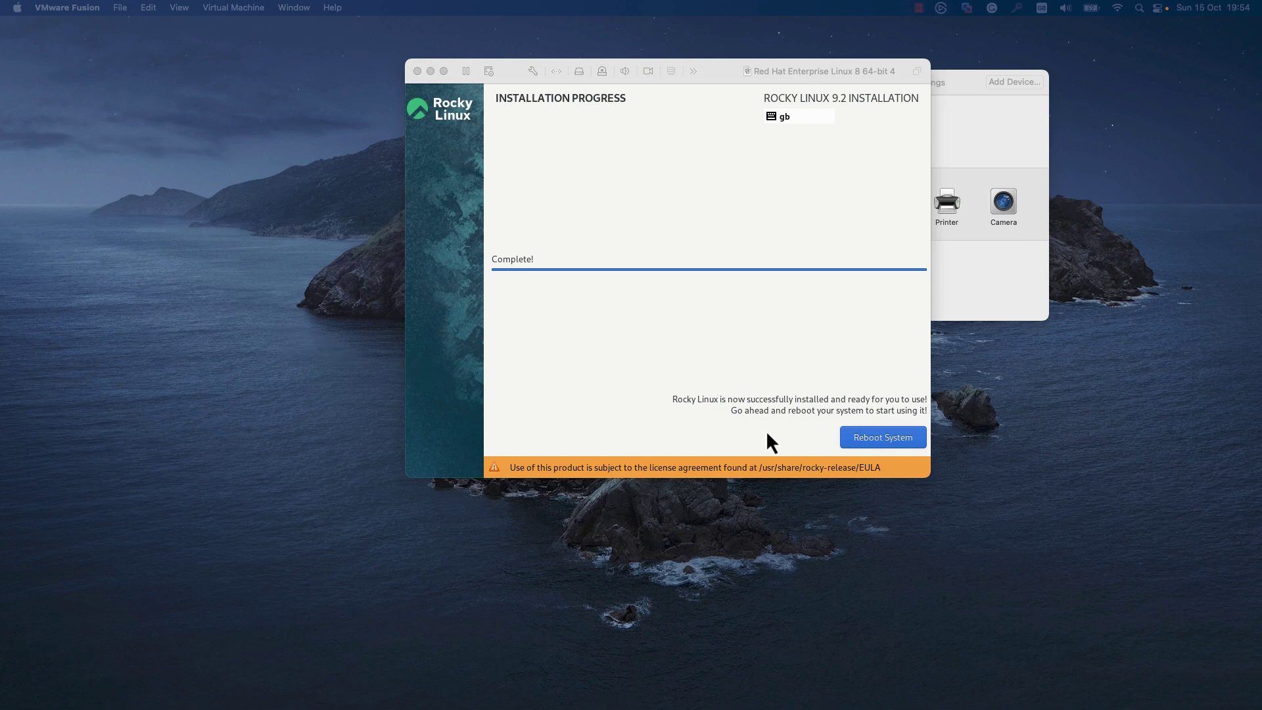
click(870, 443)
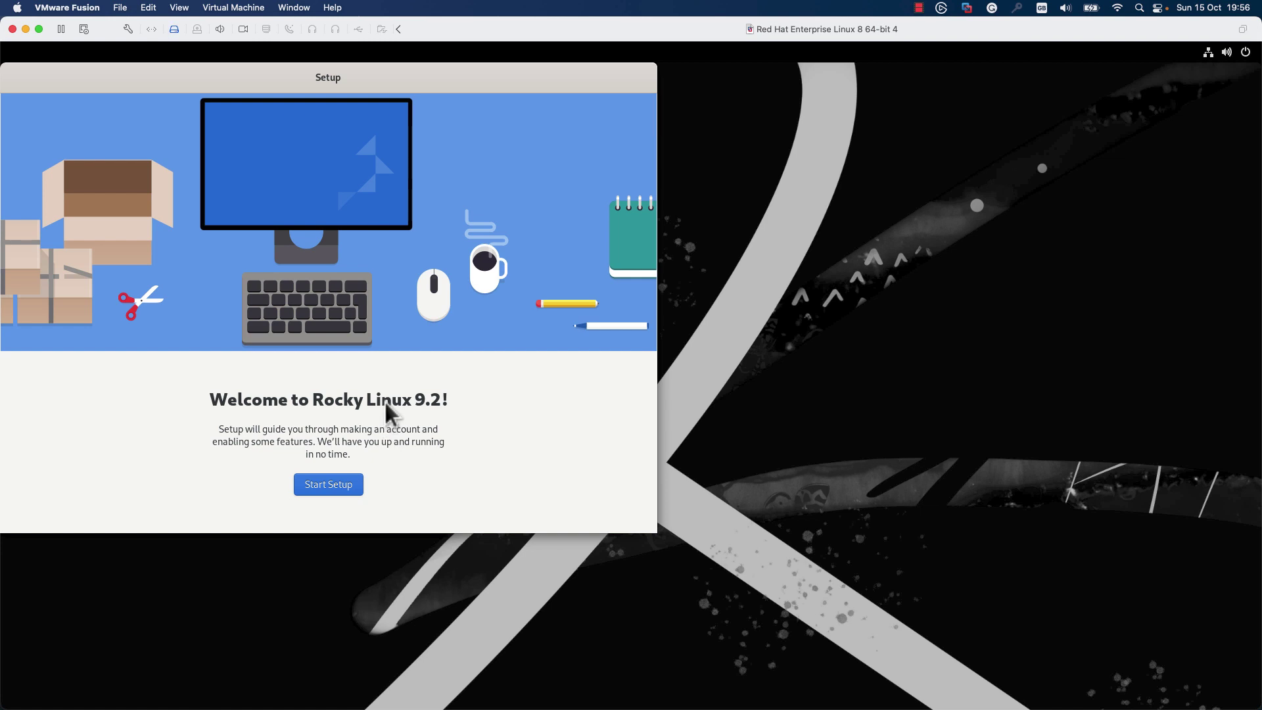
- Start first-run setup, keep the default privacy settings and skip online accounts
click(344, 485)
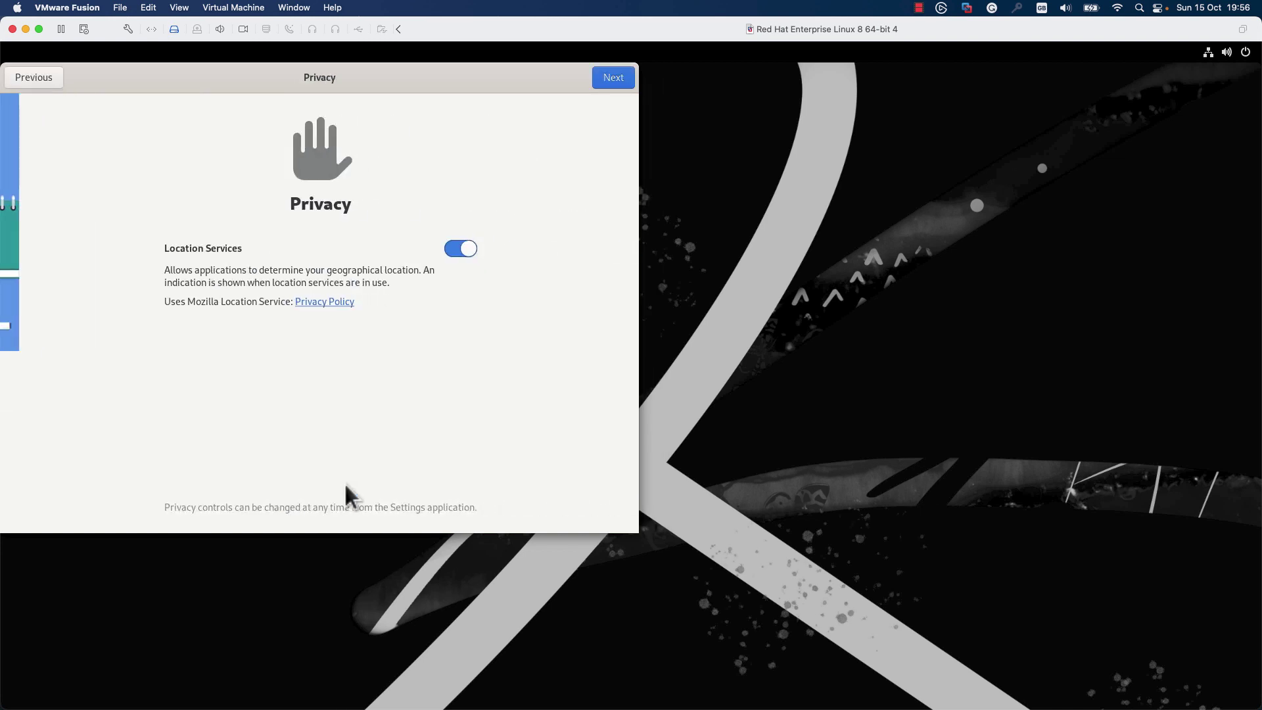
click(614, 80)
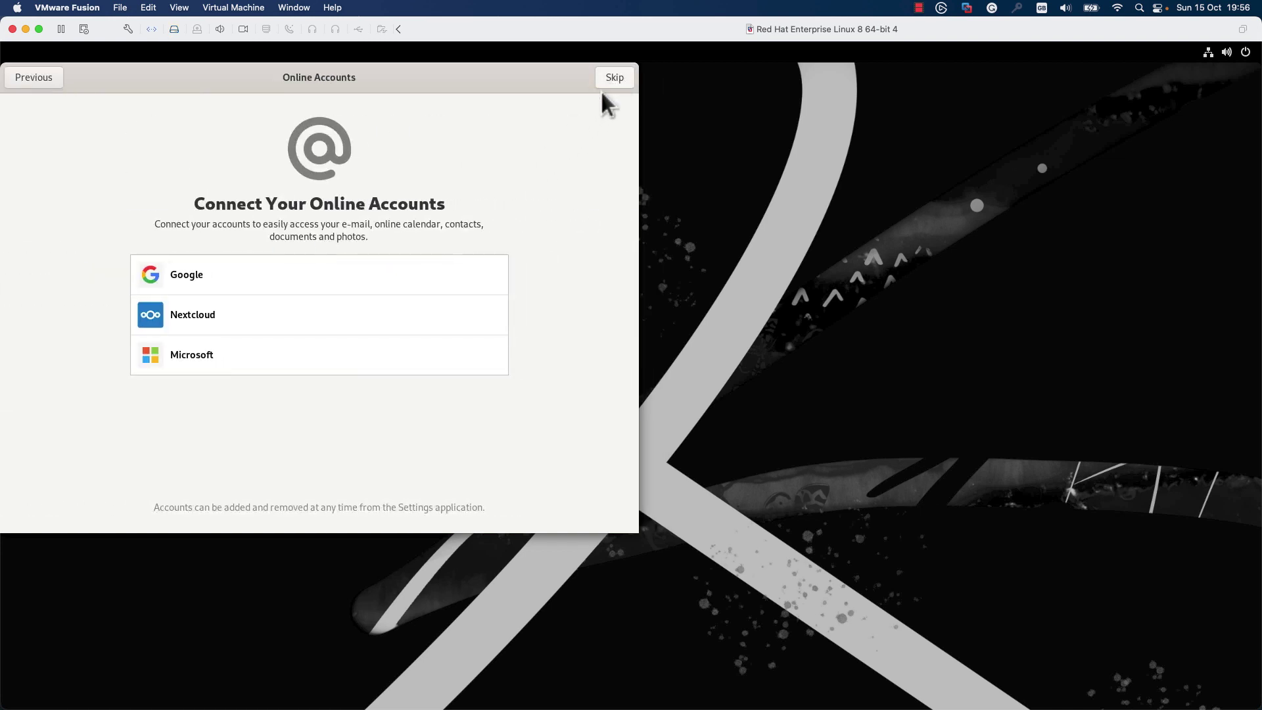
click(618, 76)
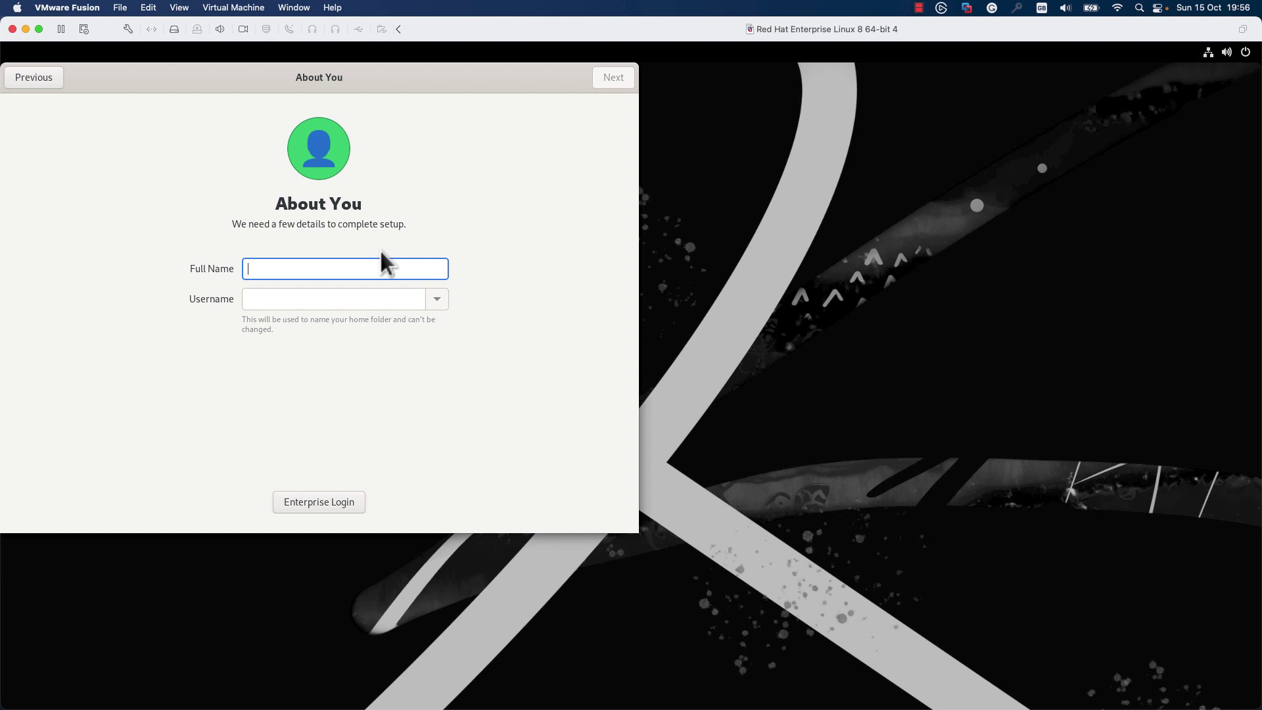
- Create the user account with full name and password, then start using Rocky Linux
text(petru)
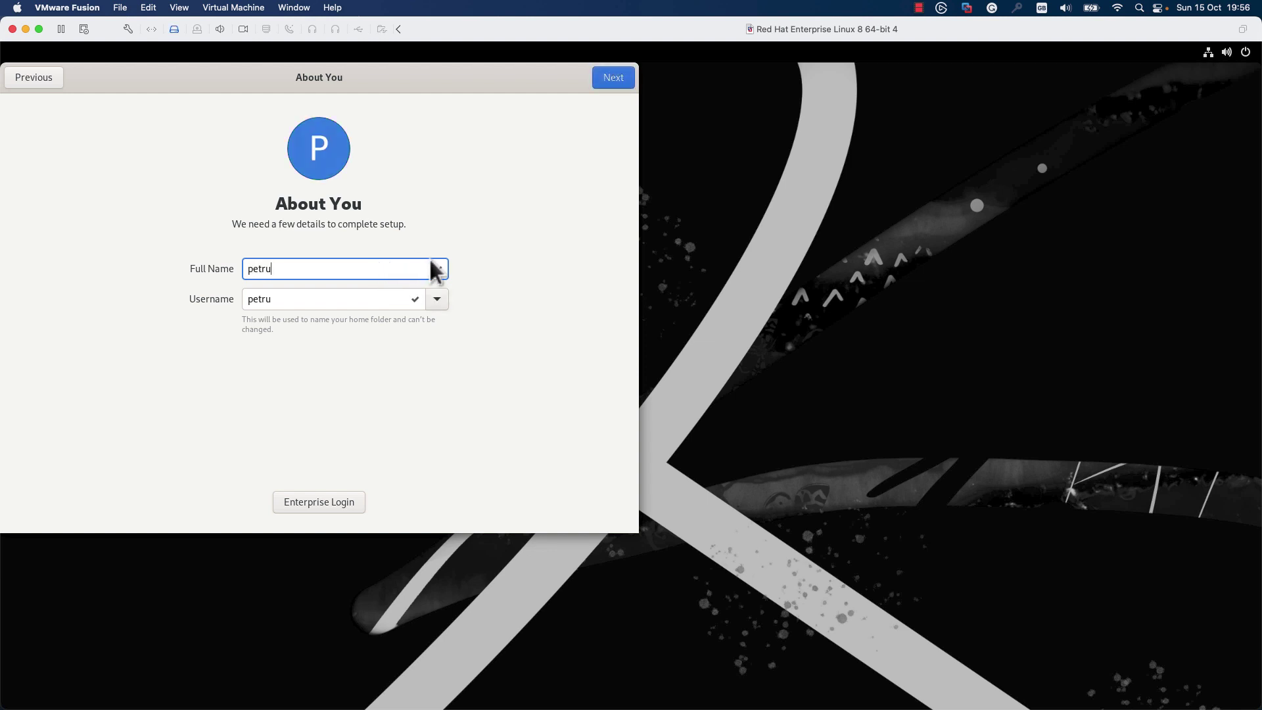
click(609, 80)
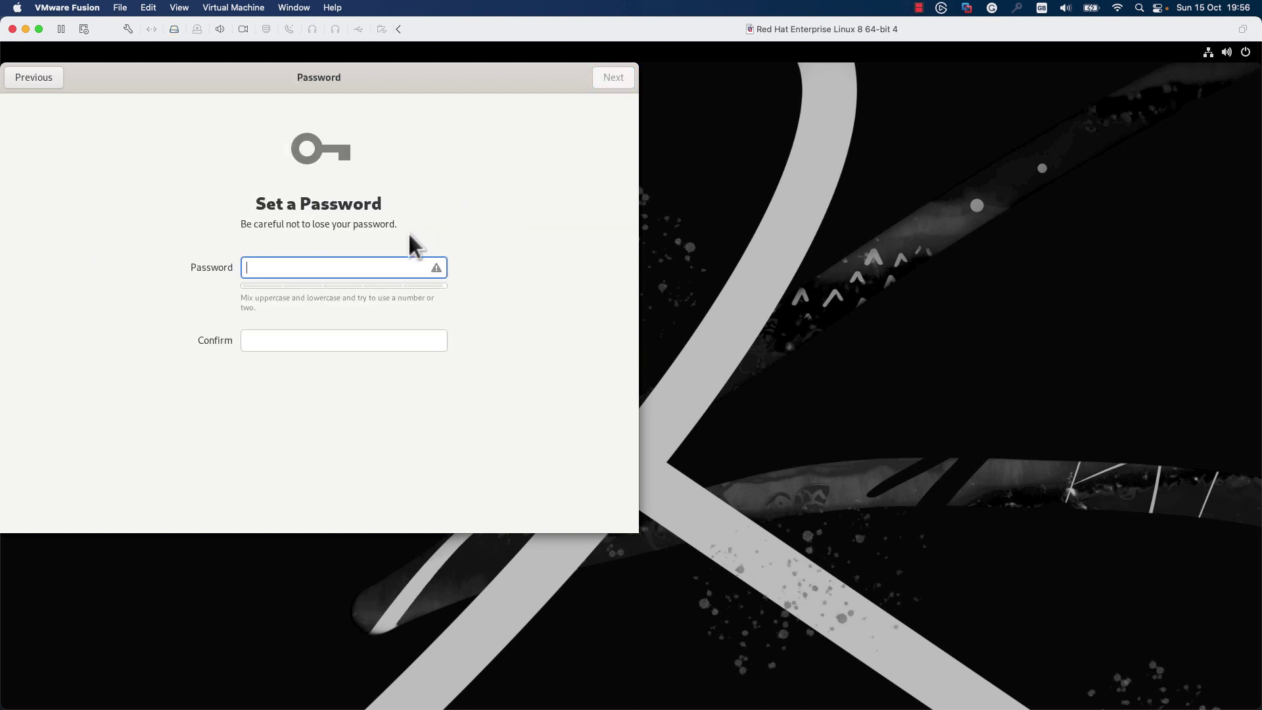
text(••••••••)
key(Tab)
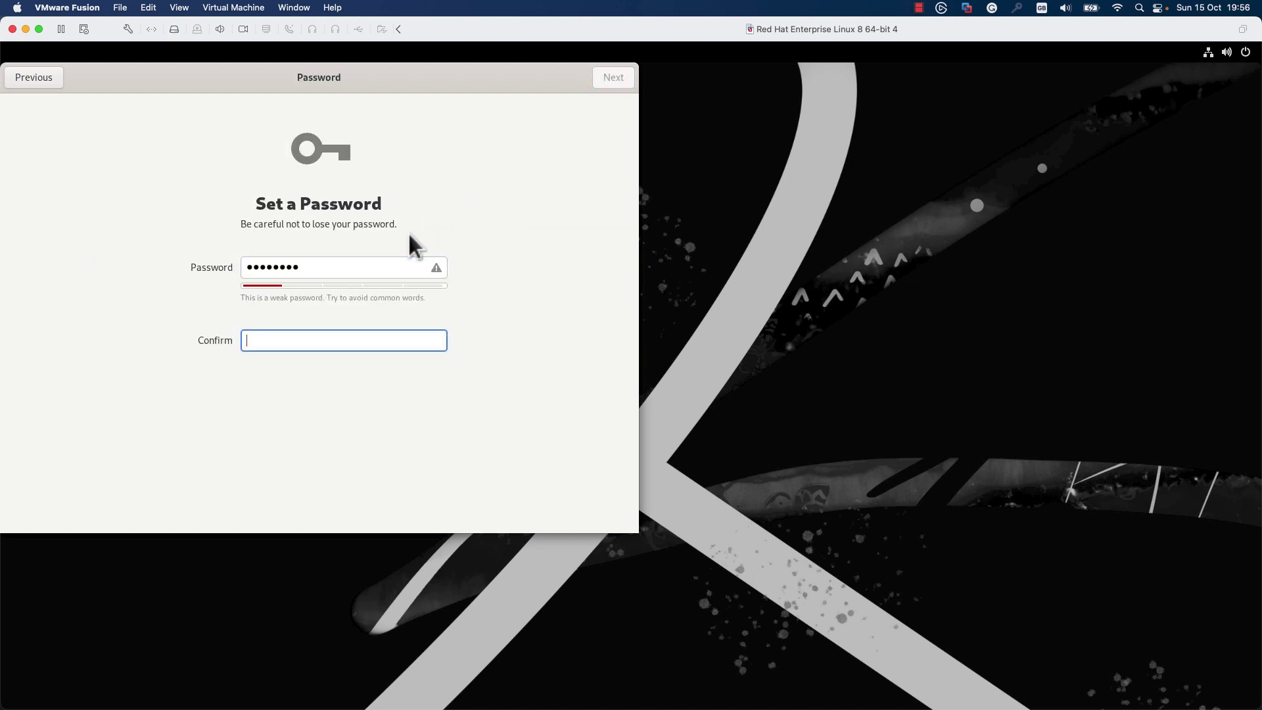
text(••••••••)
click(615, 80)
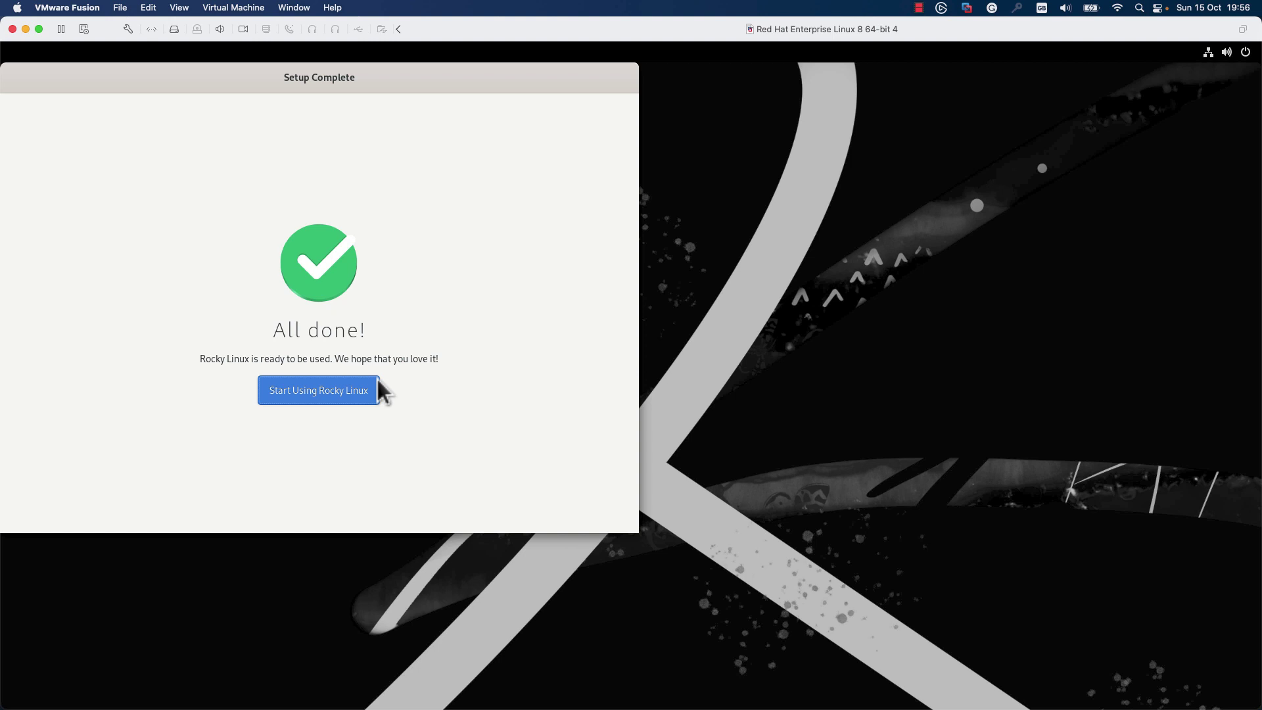
click(365, 393)
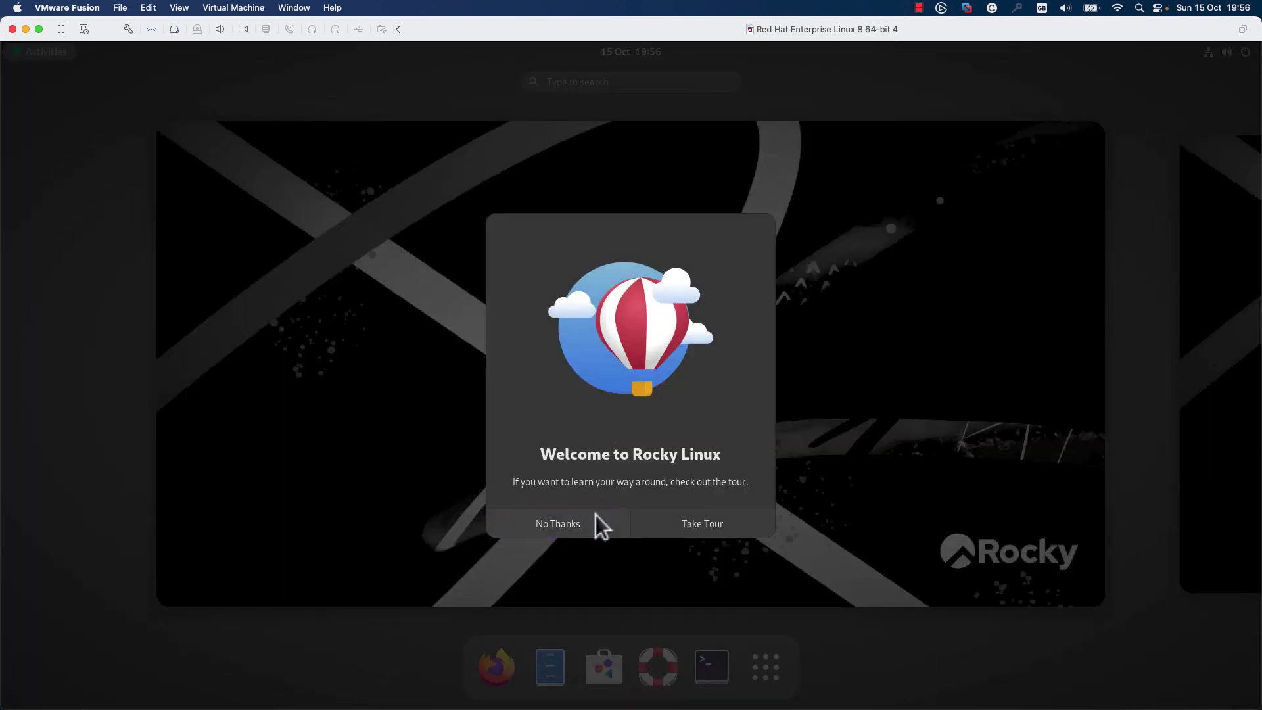
- Decline the welcome tour and open Terminal preferences for the Unnamed profile
click(558, 524)
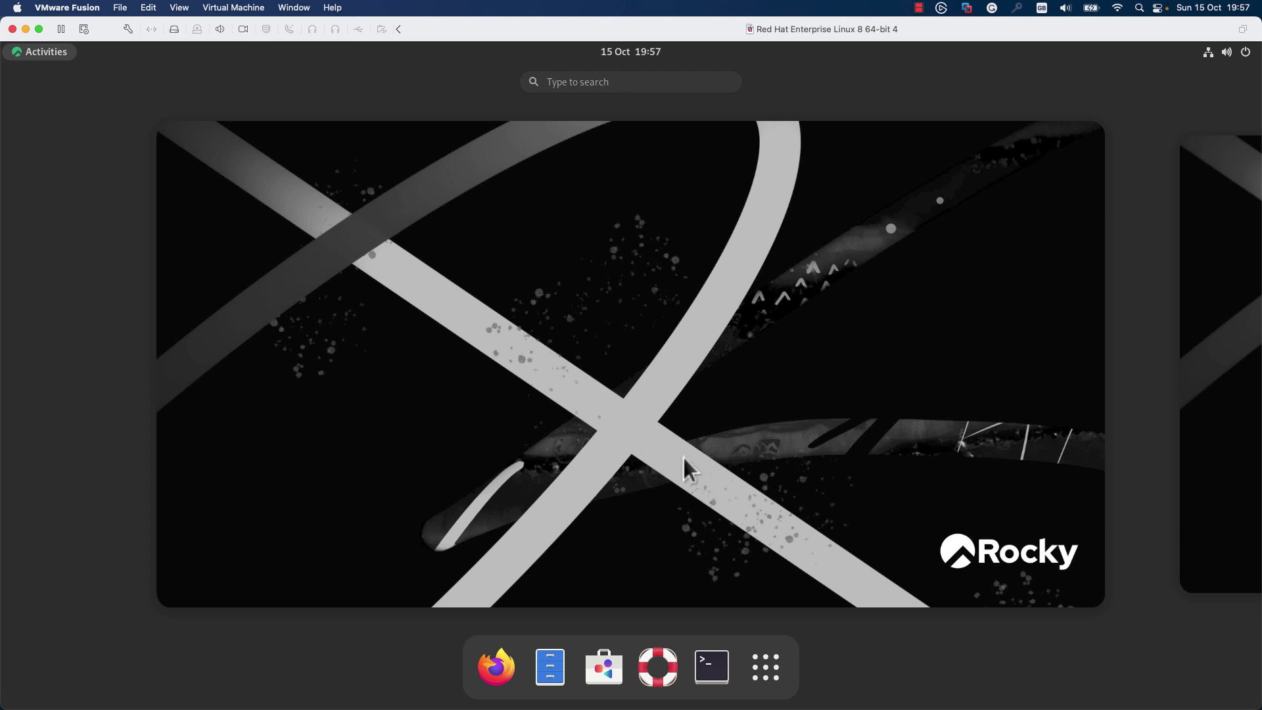
click(712, 668)
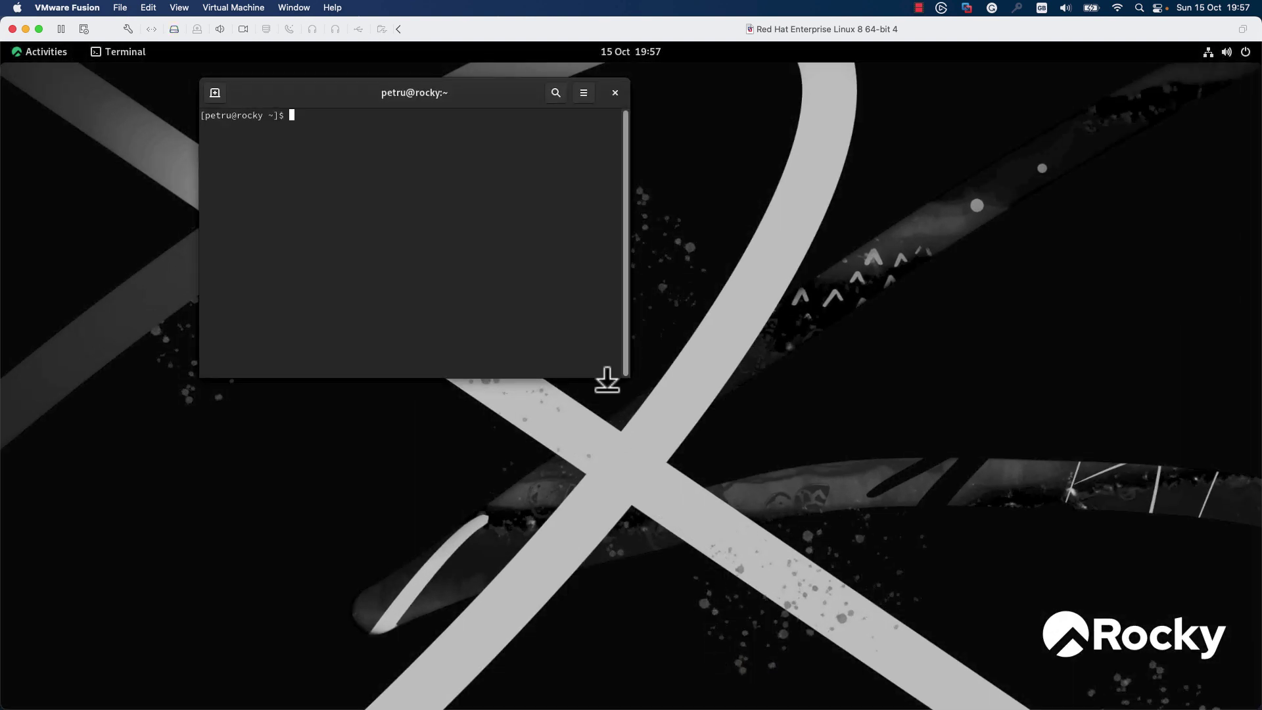
click(582, 93)
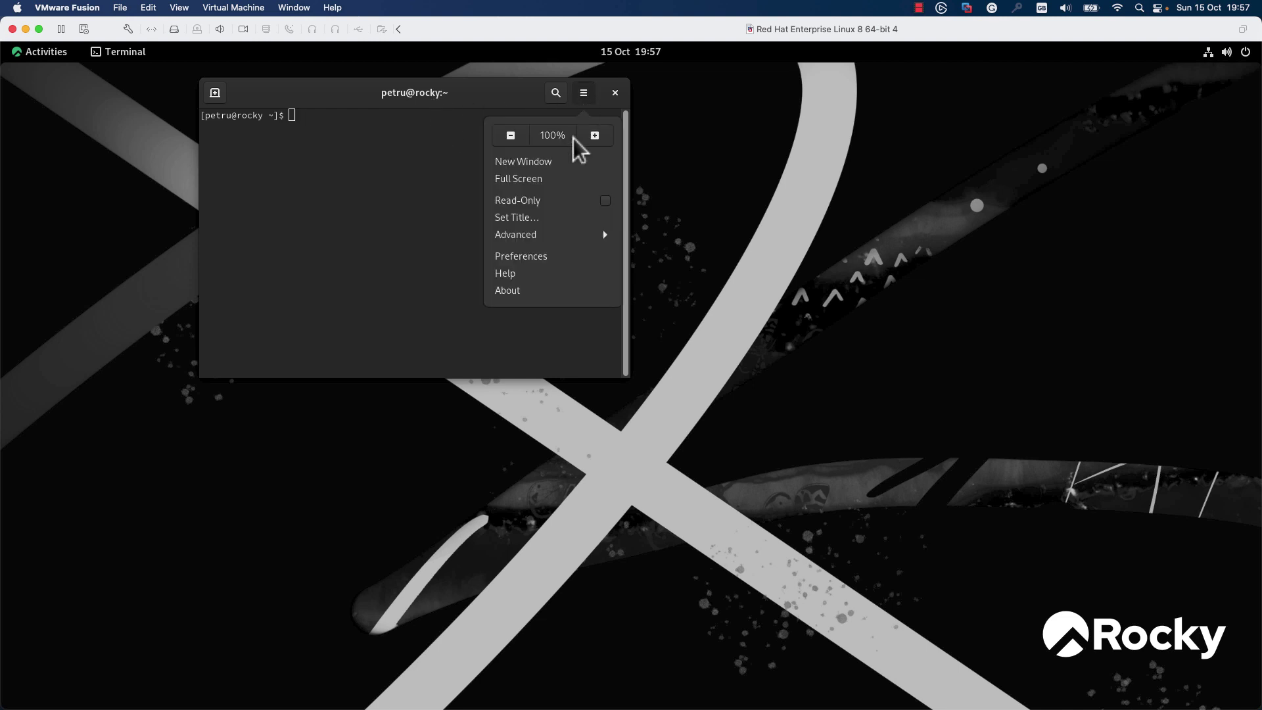
click(526, 256)
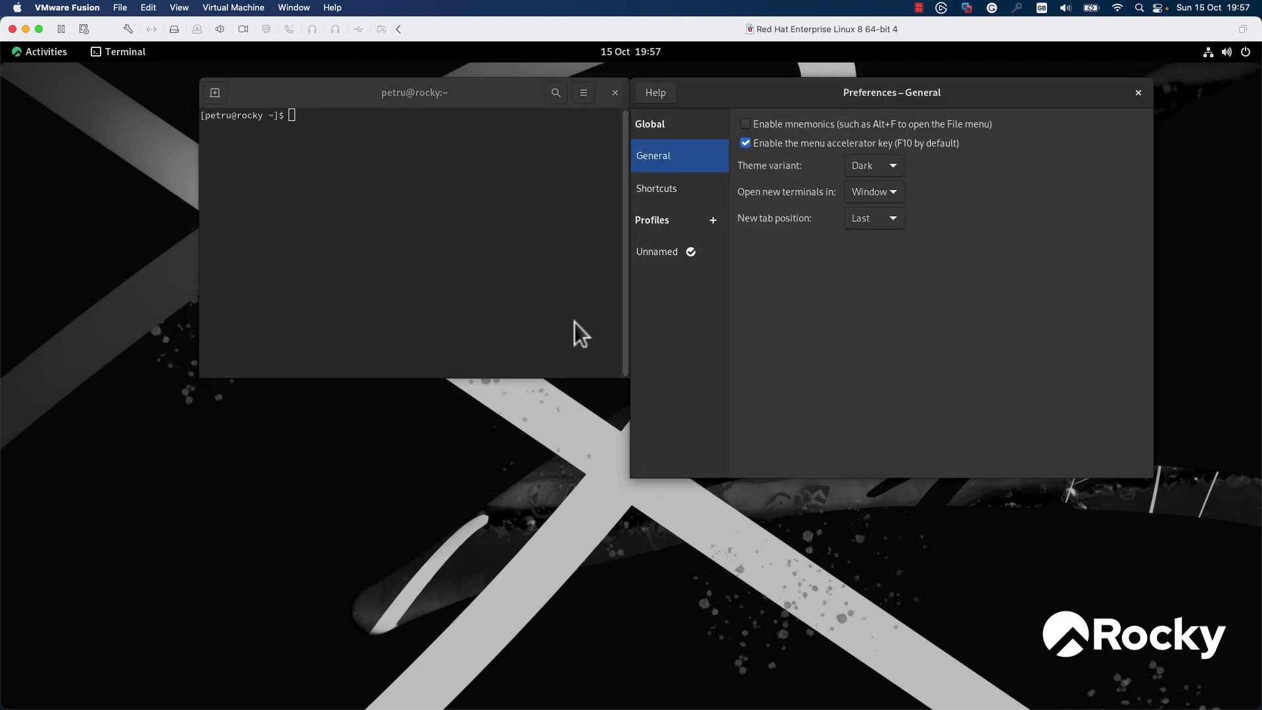
click(673, 251)
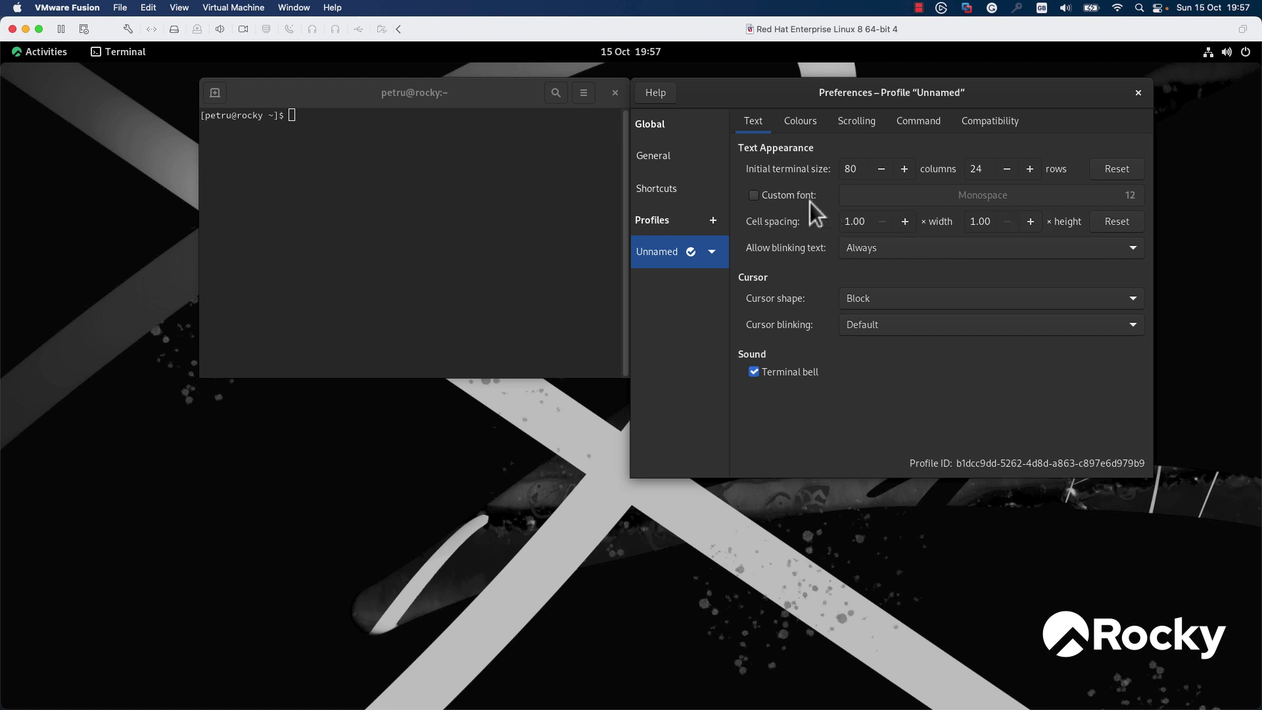
- Give the Unnamed profile a custom Monospace font at size 20
click(780, 197)
click(1122, 201)
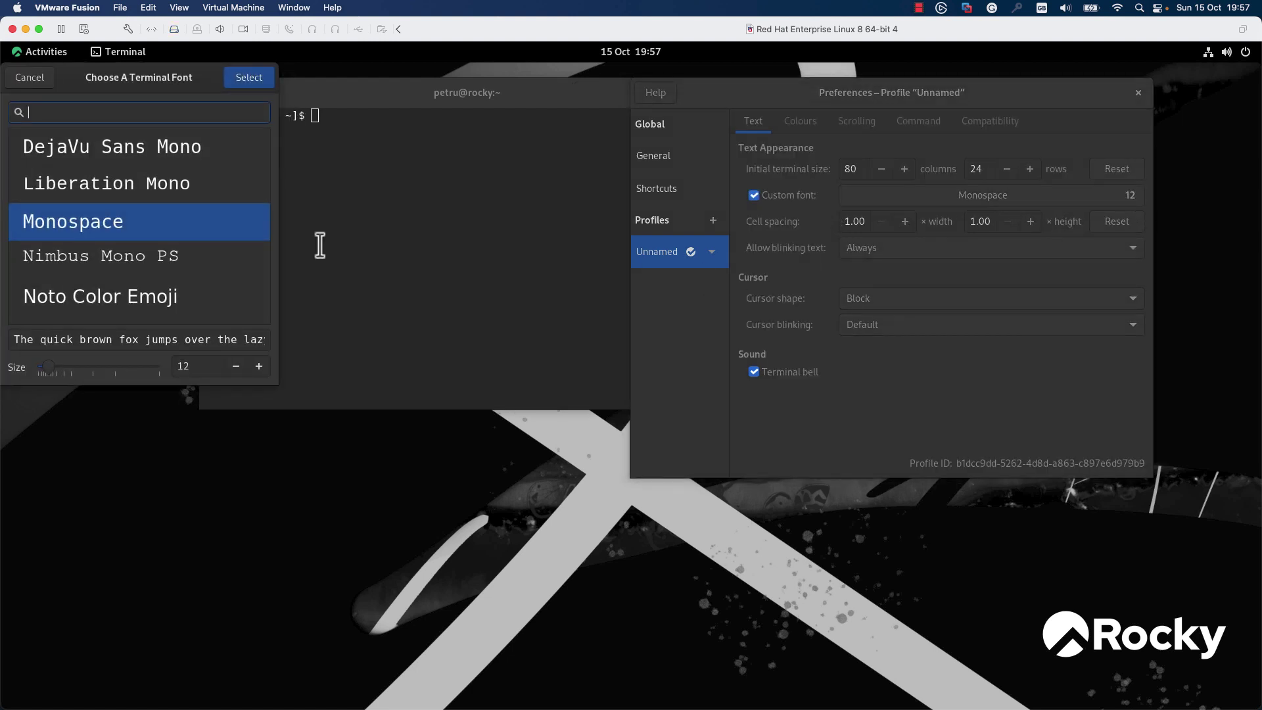
click(260, 367)
click(260, 366)
click(259, 367)
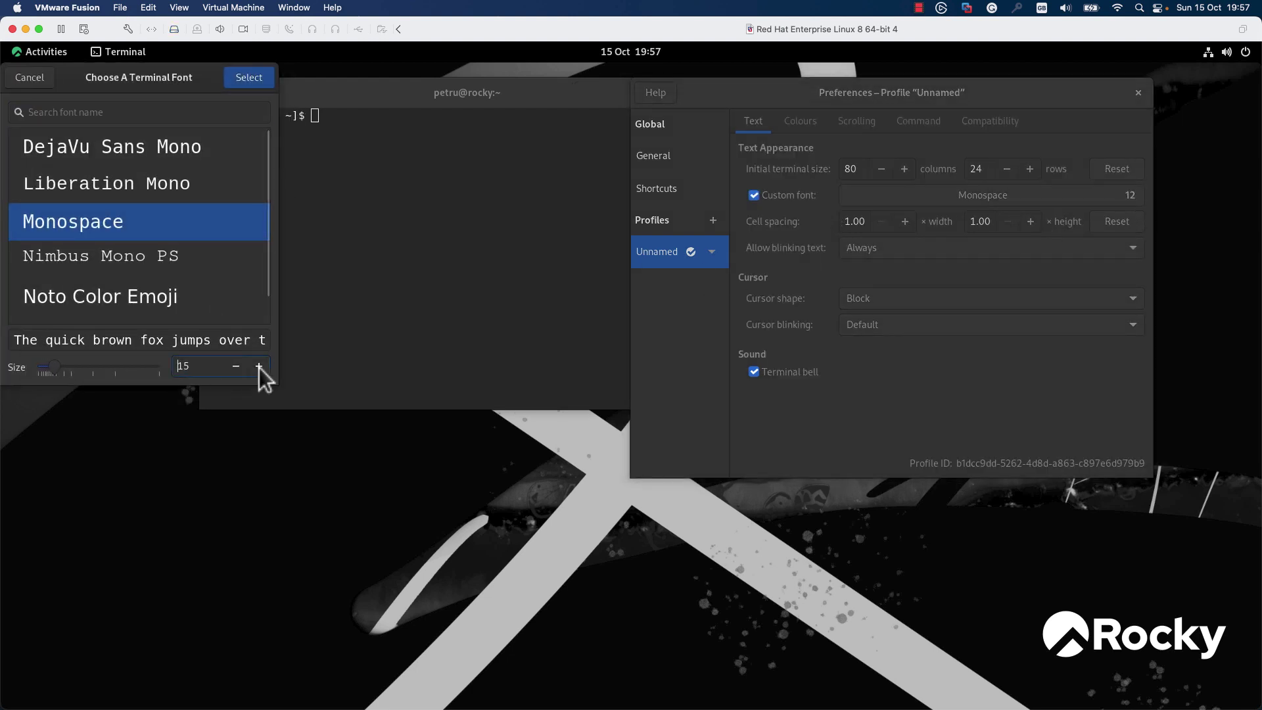
click(259, 366)
click(259, 366)
click(259, 366)
click(259, 366)
click(259, 366)
click(240, 79)
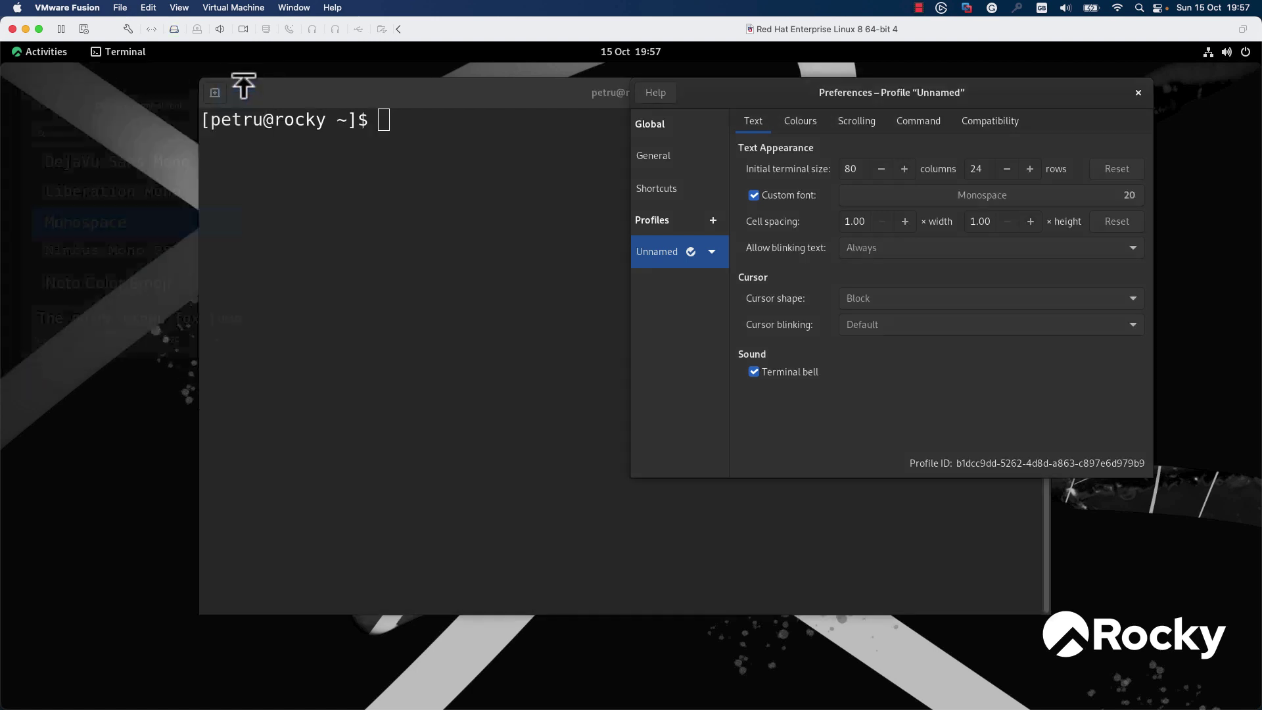
click(1138, 93)
- Run sudo yum update and authenticate with the user's password
text(sud)
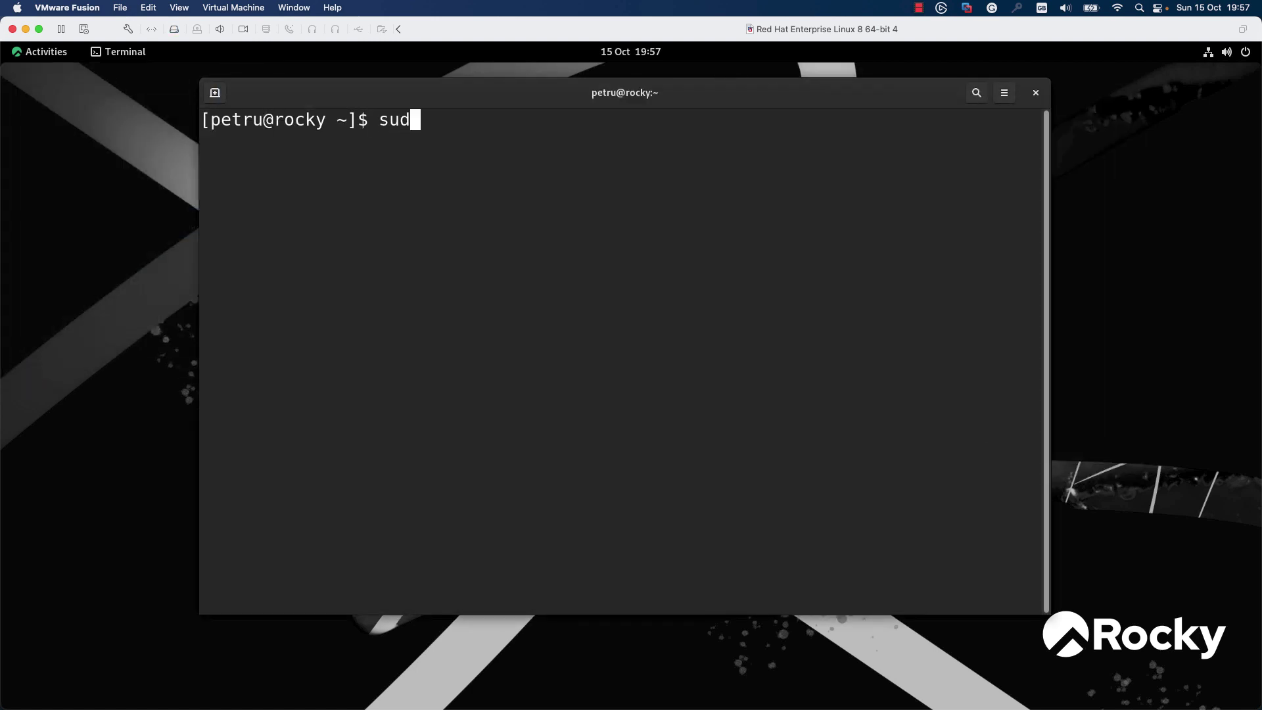
text(o yum update)
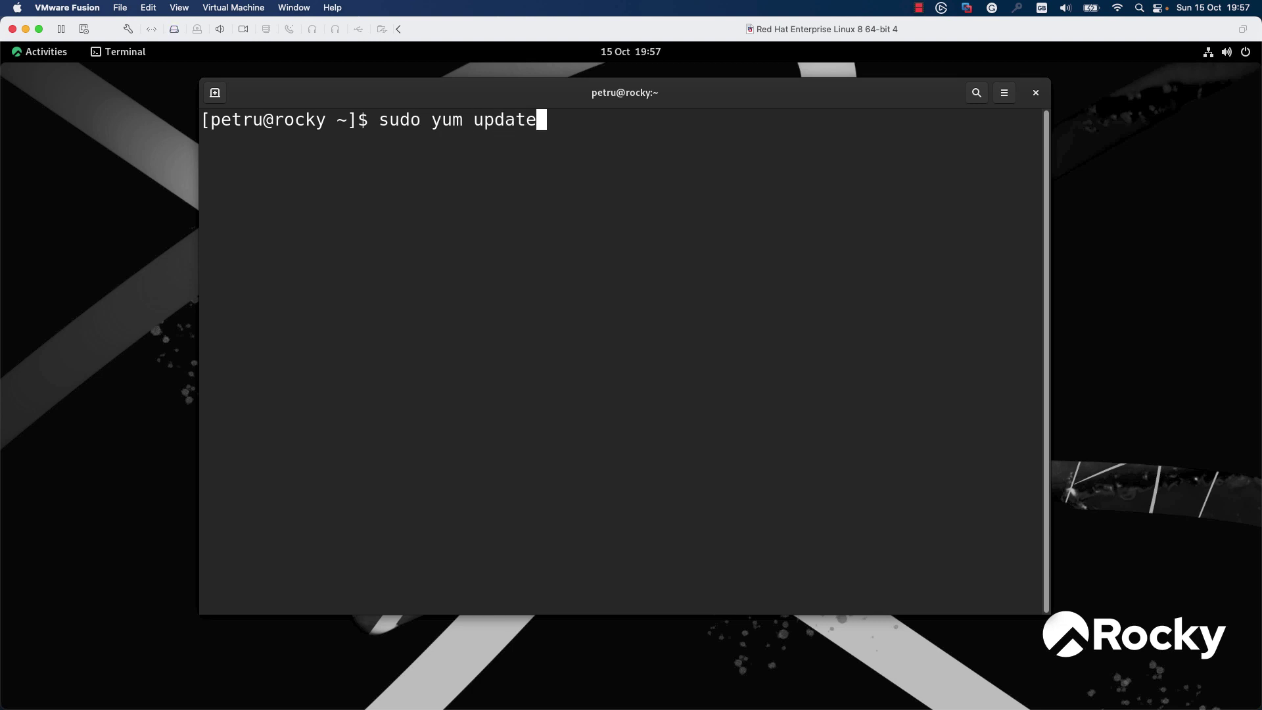
key(Return)
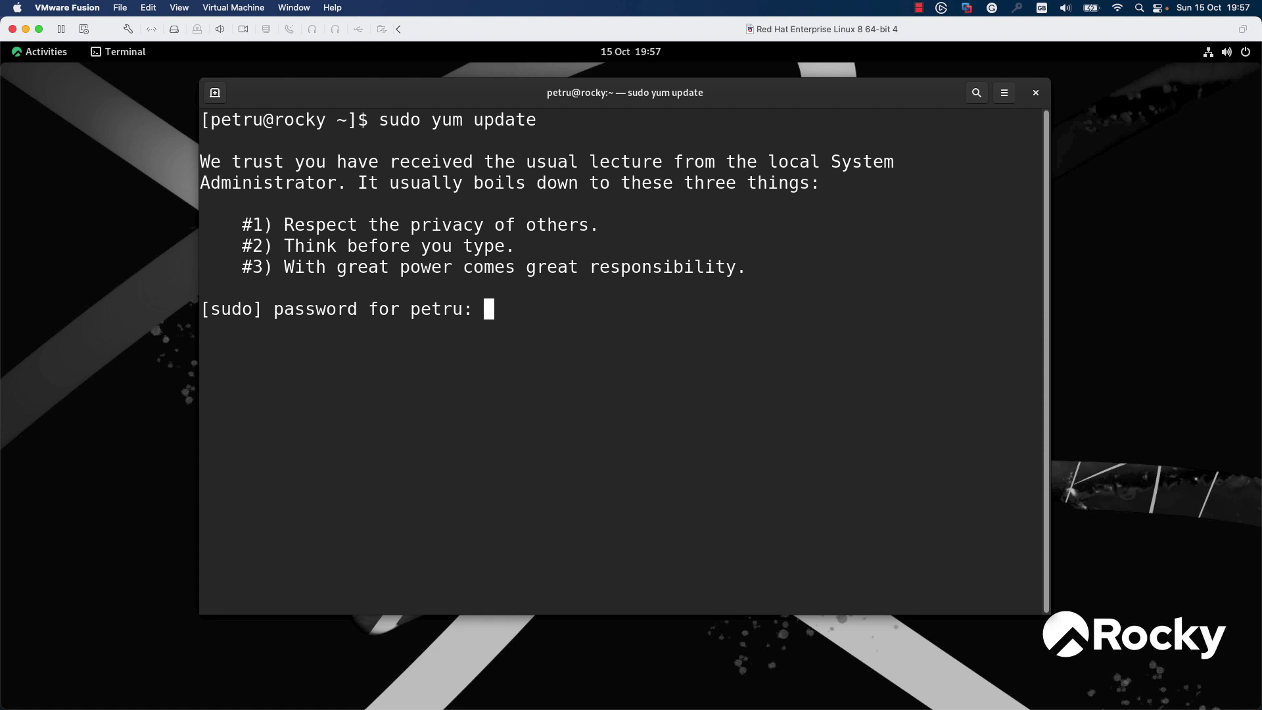
key(Return)
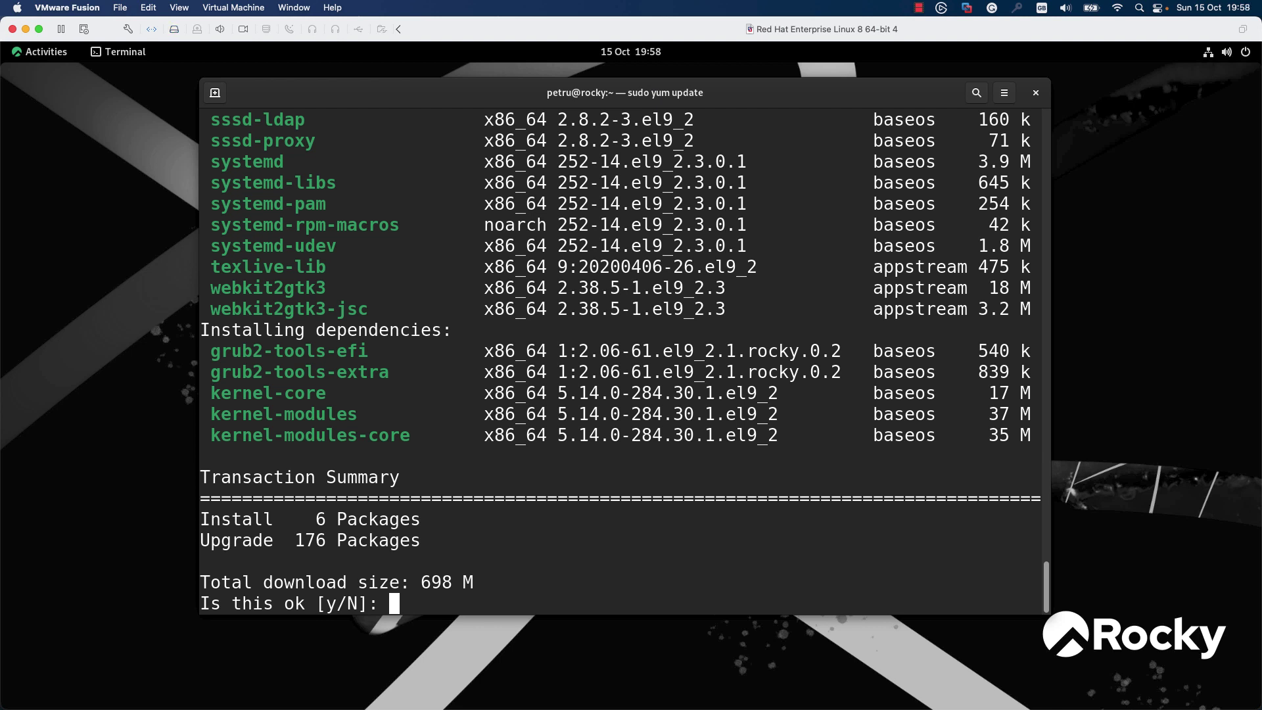
- Approve the 6-install, 176-upgrade transaction and the Rocky GPG key import
text(y)
key(Return)
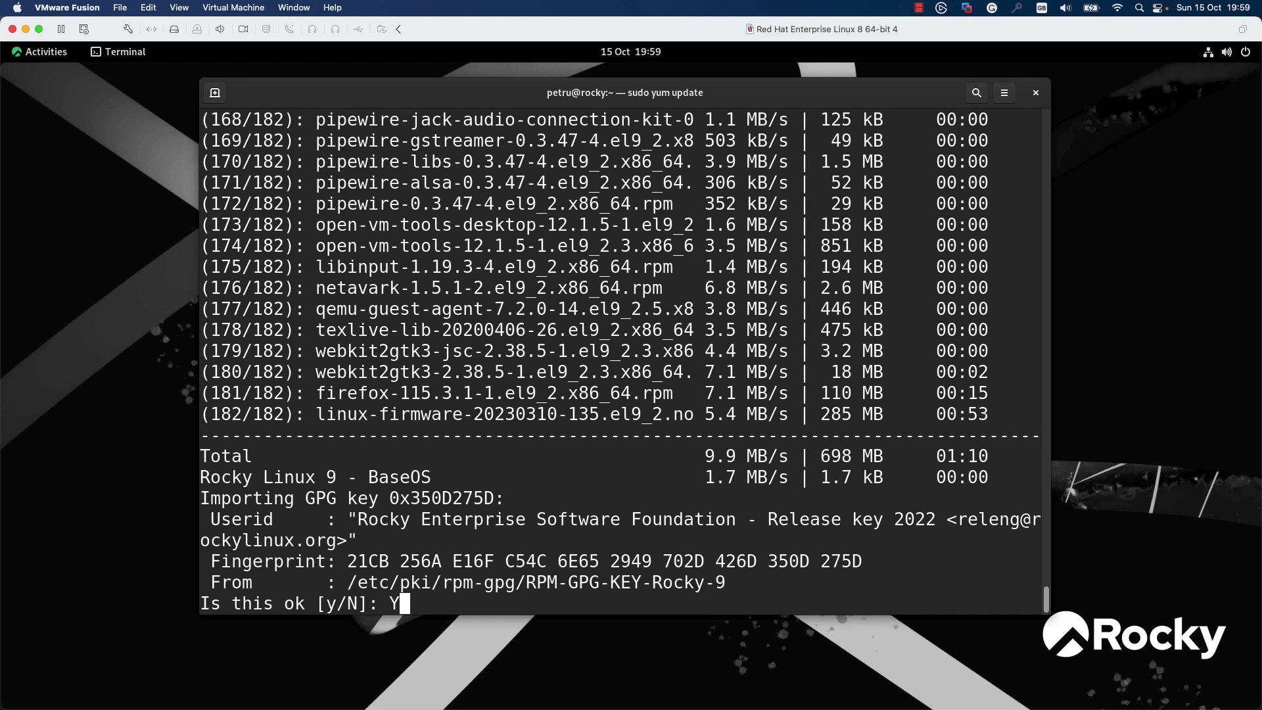
text(Y)
key(Return)
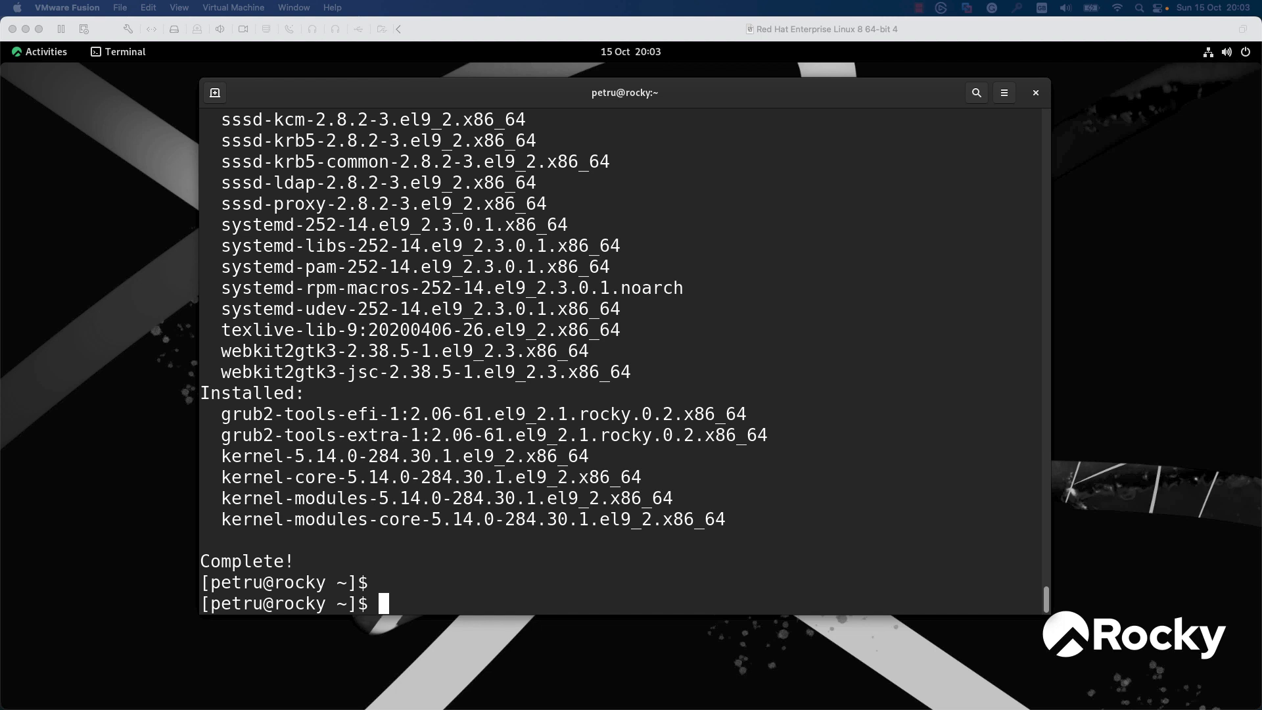
- Rerun sudo yum update to confirm nothing remains to update
click(430, 564)
key(Up)
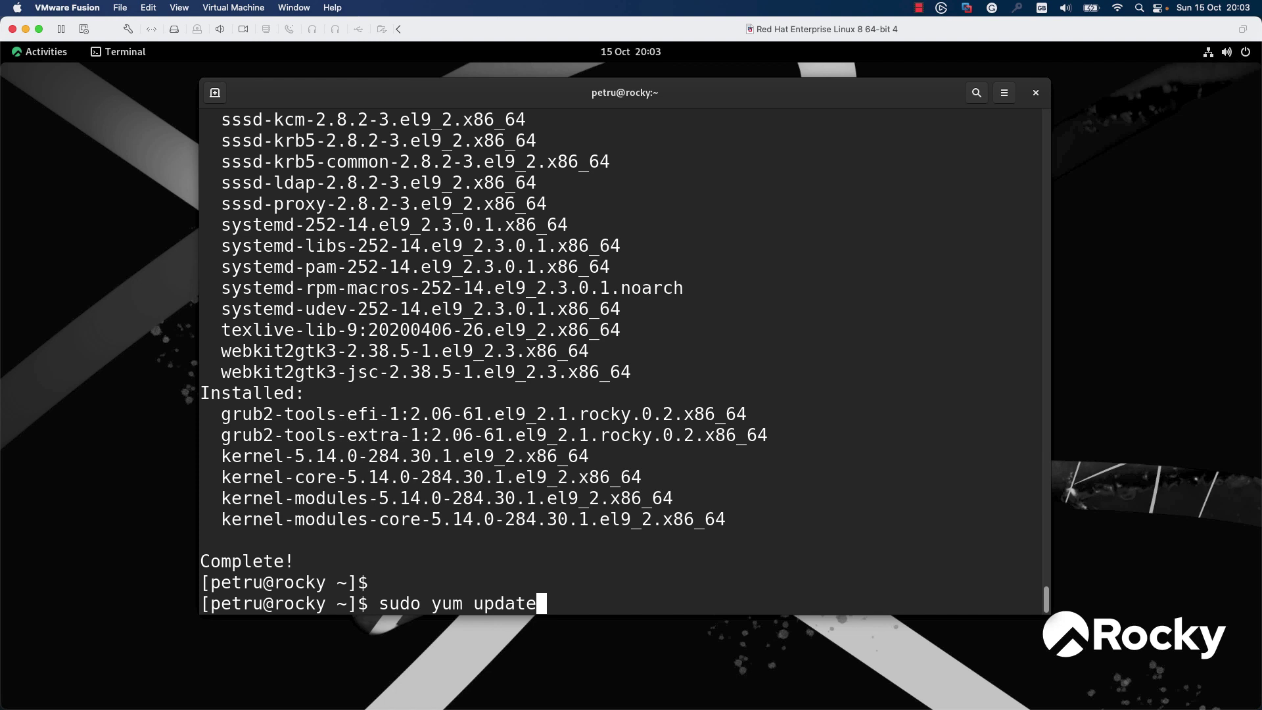
key(Return)
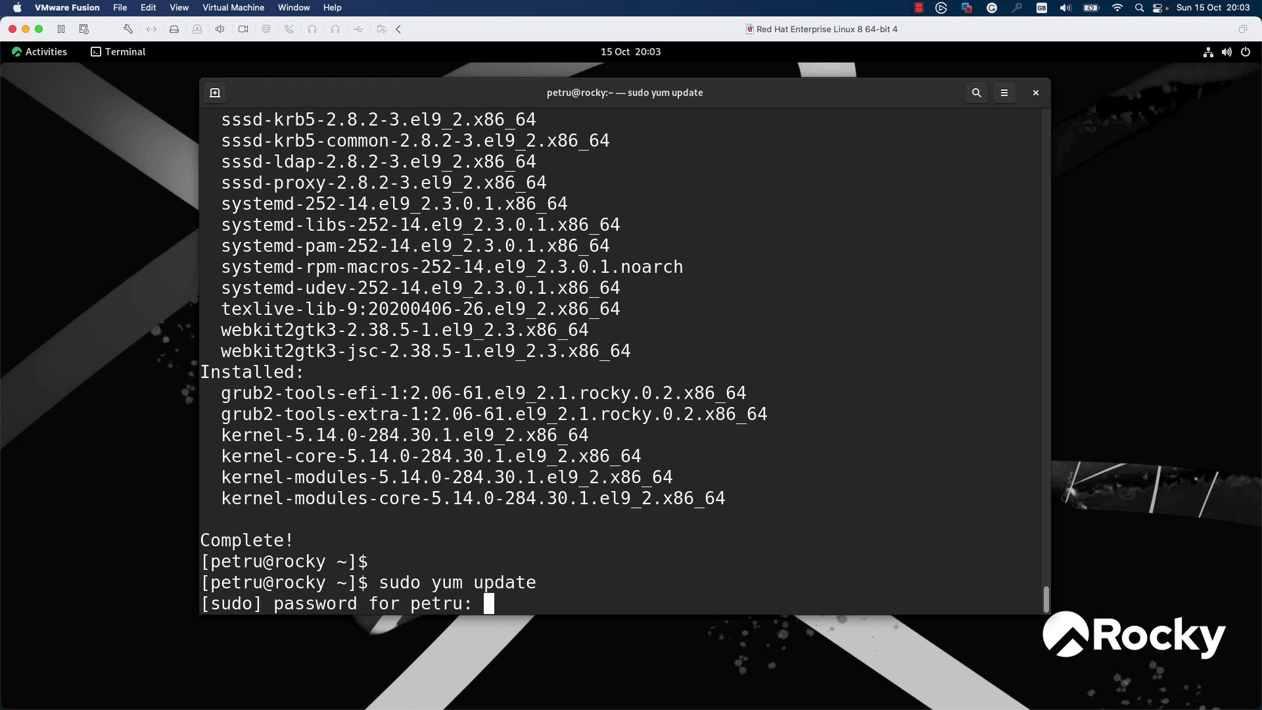
key(Return)
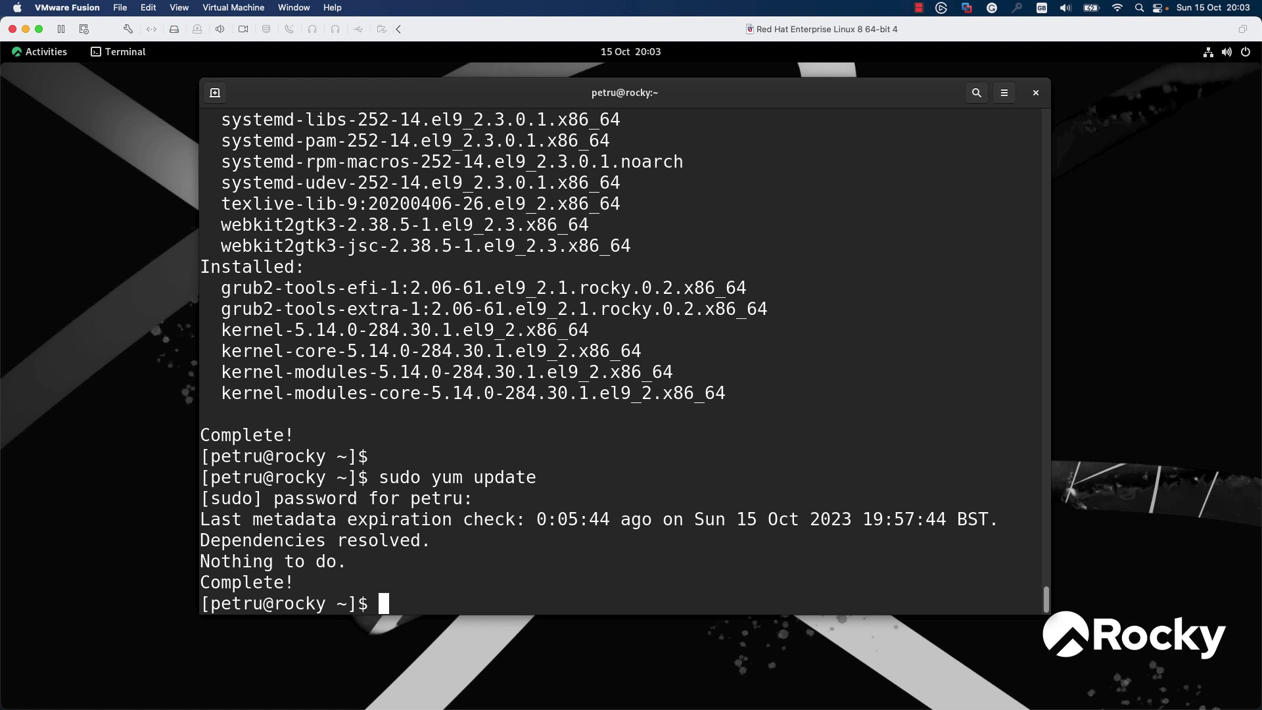
- Print /etc/os-release, showing Rocky Linux 9.2 (Blue Onyx)
text(cat /etc/)
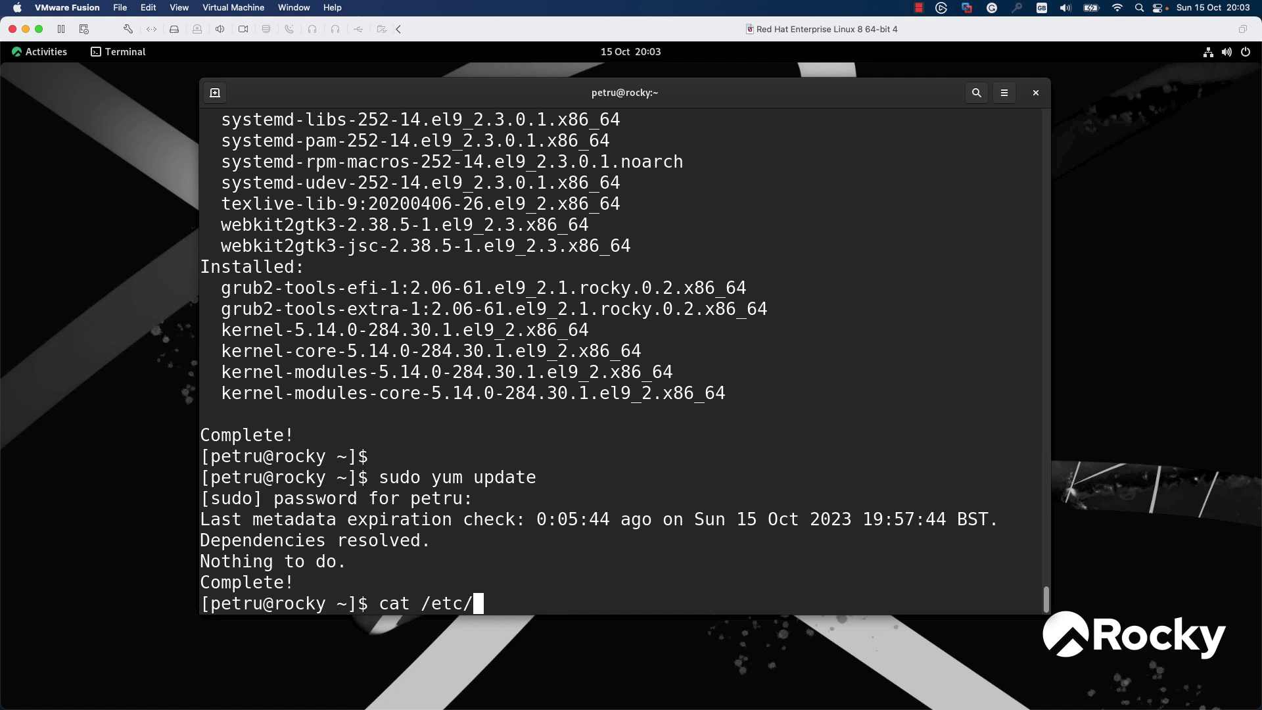
text(os-re)
key(Tab)
key(Return)
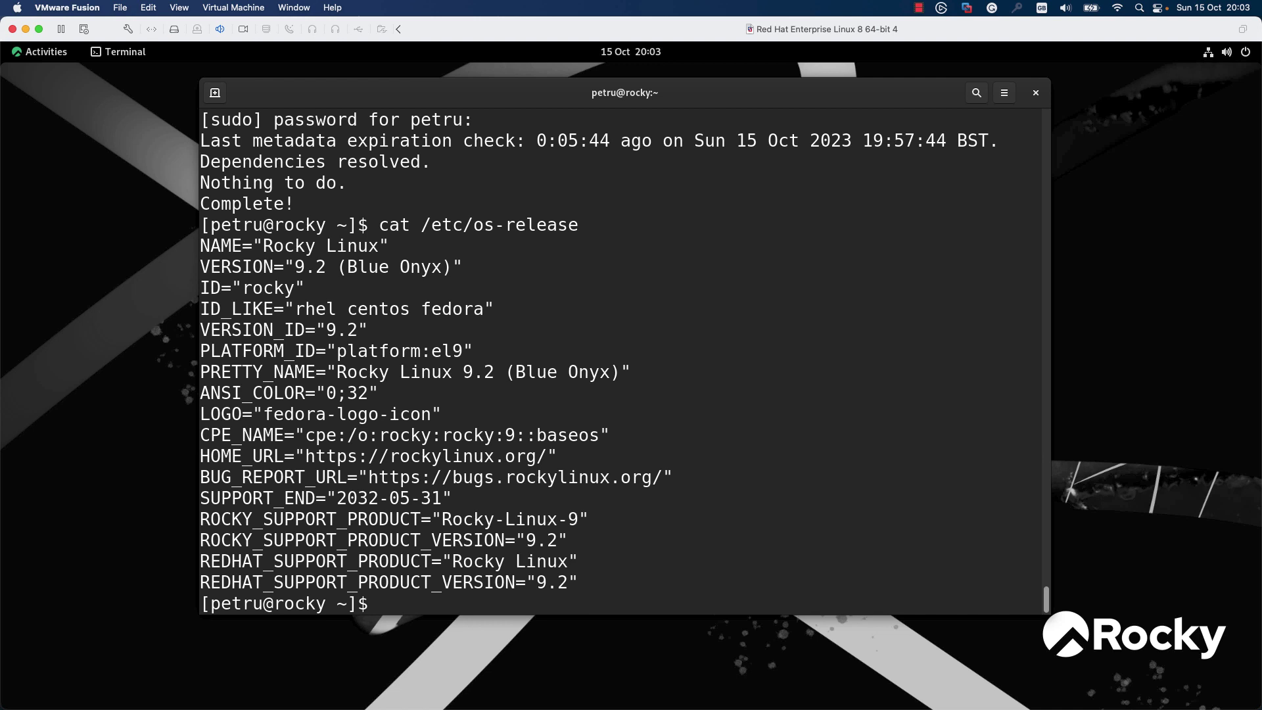